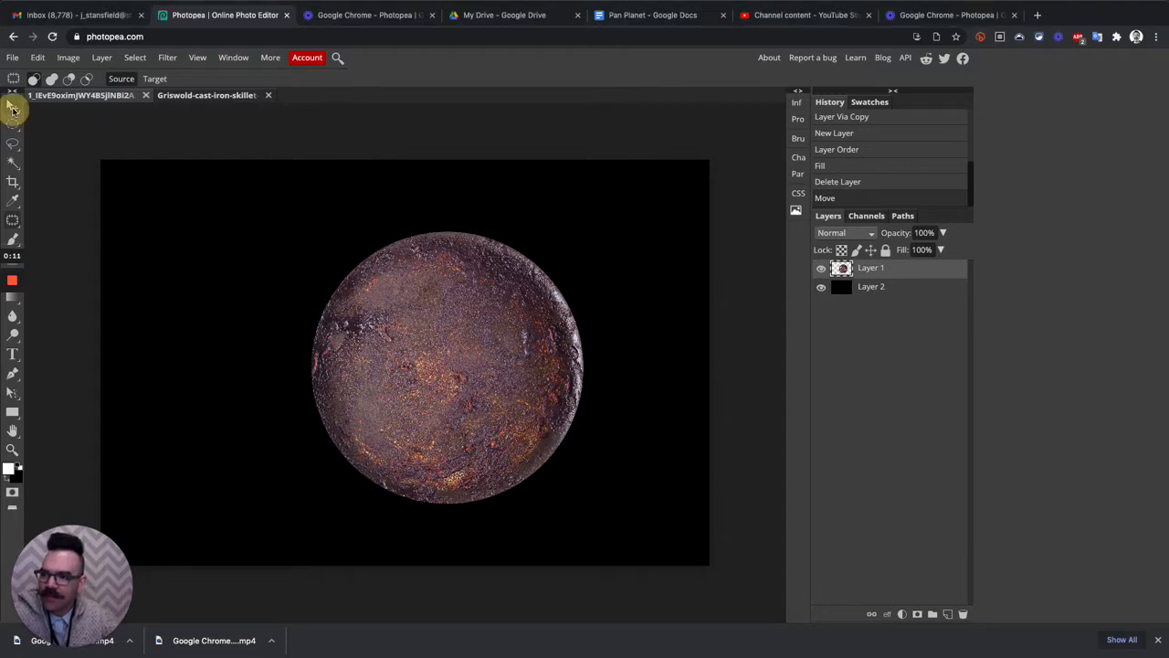
Step: Rename Layer 1 as "planet"
{"action": "double_click", "coordinate": [871, 269]}
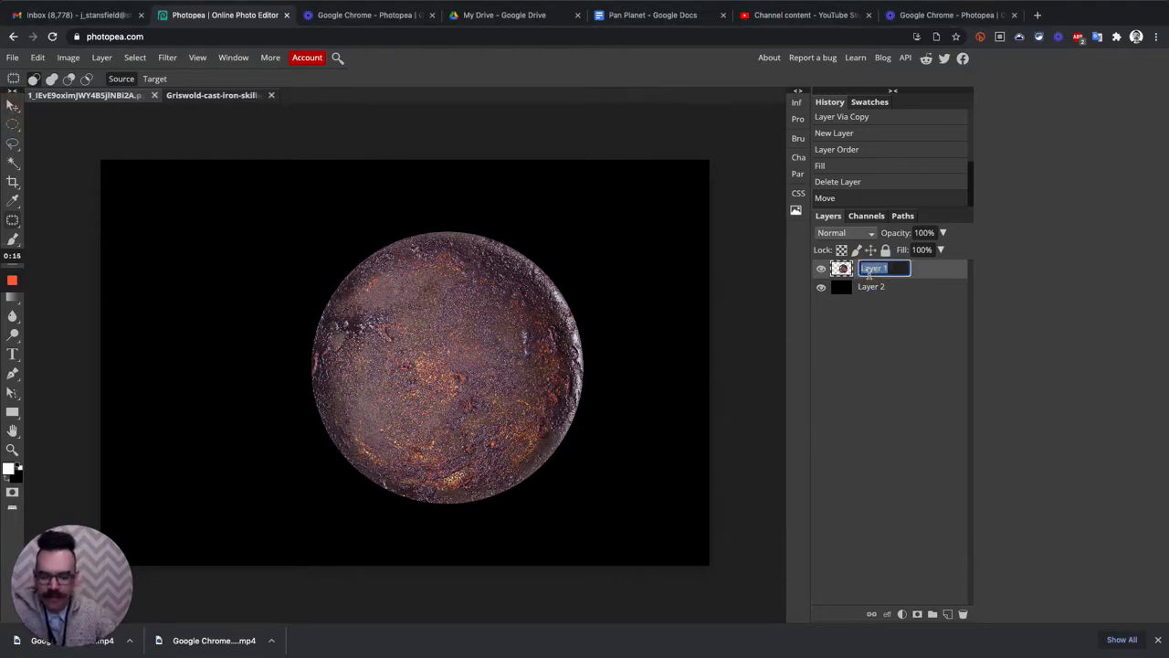
{"action": "type", "text": "planet"}
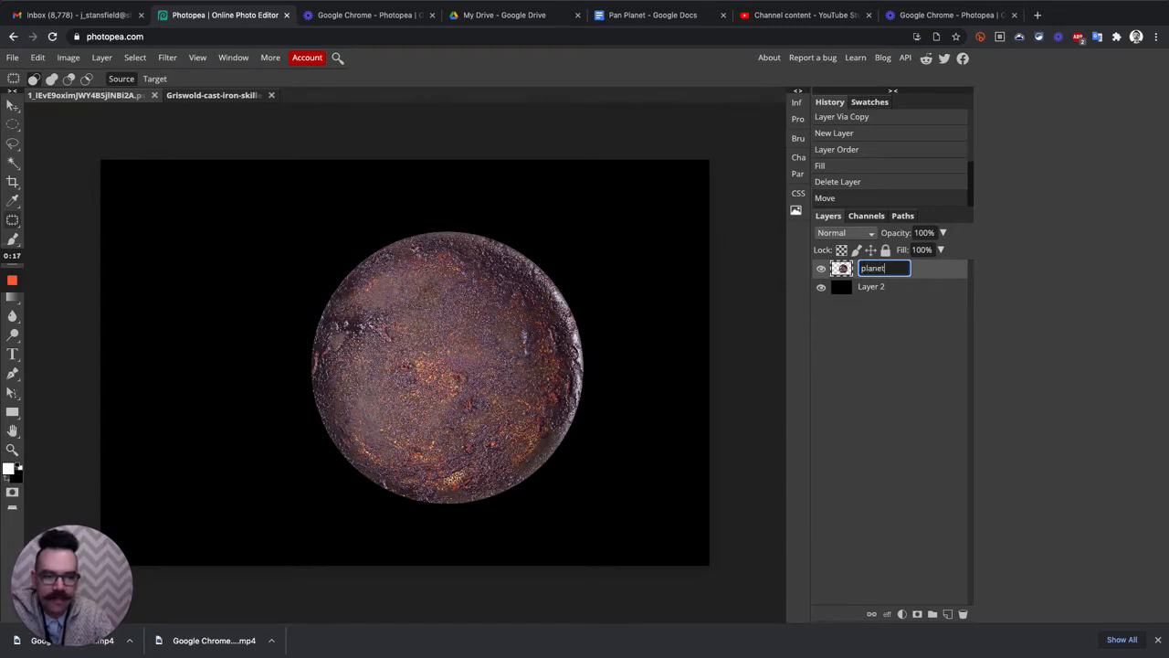
{"action": "key", "text": "Return"}
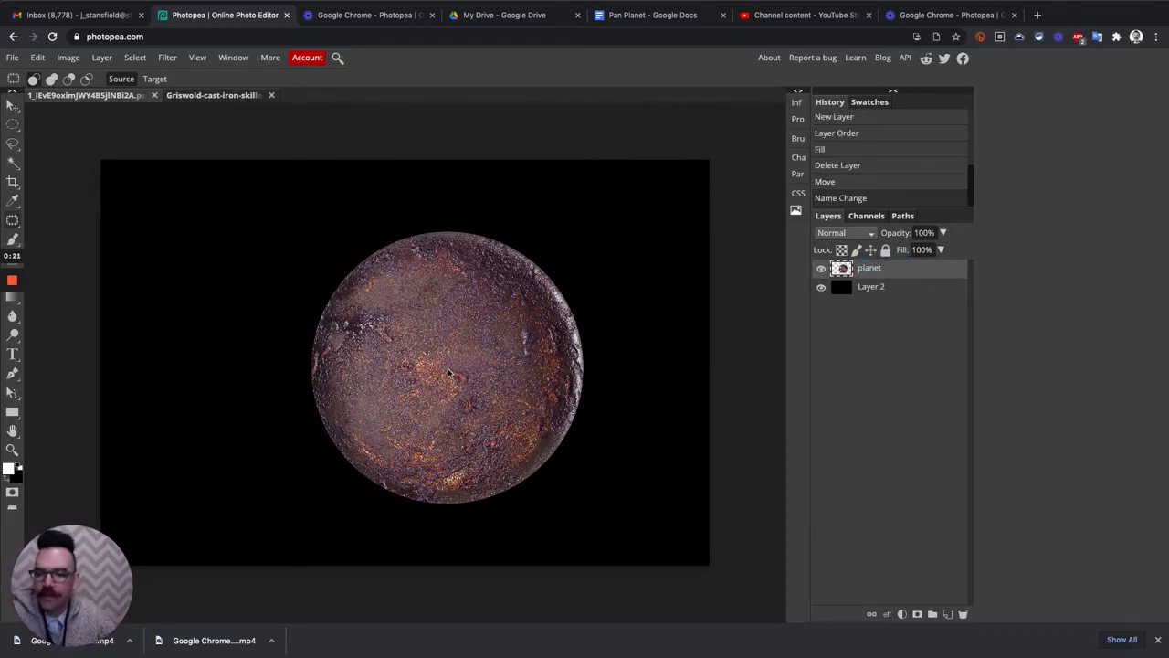
Step: Clear the stray selection and move the planet slightly up and to the left on the black background
{"action": "mouse_move", "coordinate": [442, 365]}
{"action": "left_mouse_down"}
{"action": "mouse_move", "coordinate": [367, 329]}
{"action": "mouse_move", "coordinate": [335, 339]}
{"action": "left_mouse_up"}
{"action": "key", "text": "super+d"}
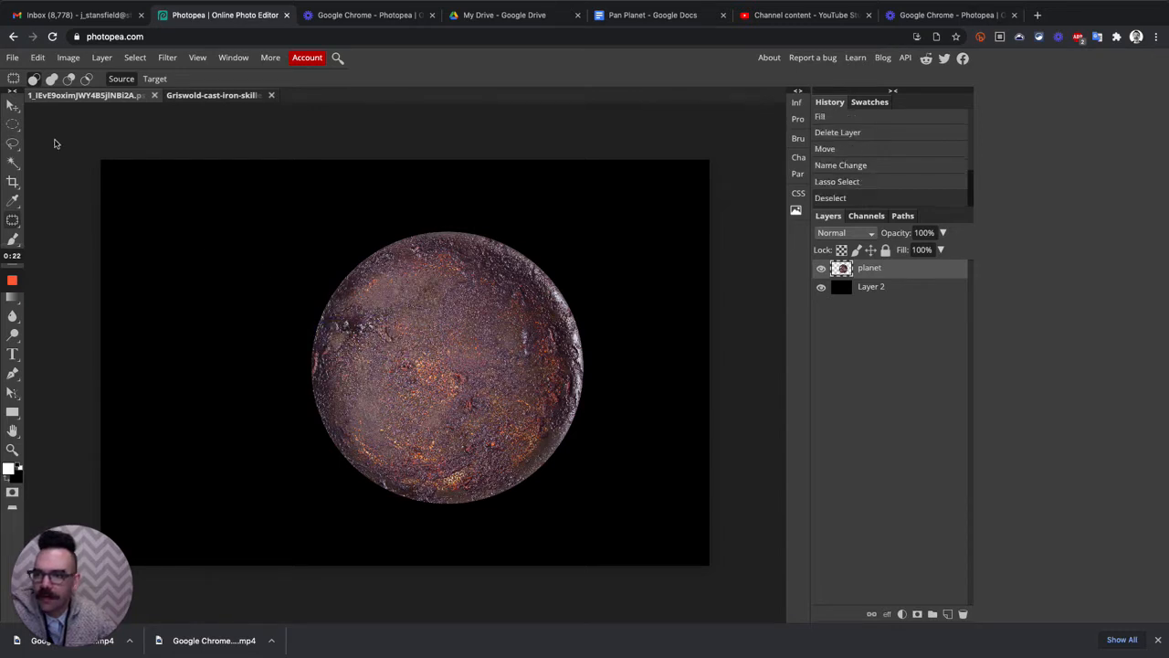
{"action": "left_click", "coordinate": [13, 106]}
{"action": "left_click_drag", "start_coordinate": [416, 355], "coordinate": [451, 328]}
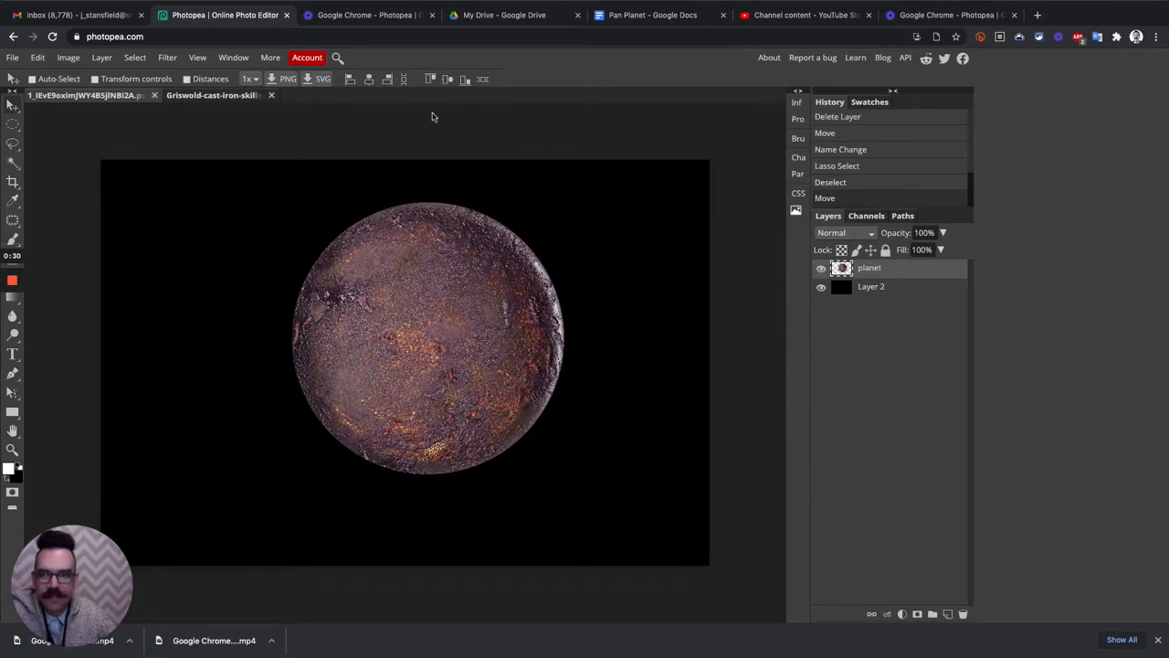
{"action": "left_click", "coordinate": [68, 58]}
{"action": "mouse_move", "coordinate": [94, 80]}
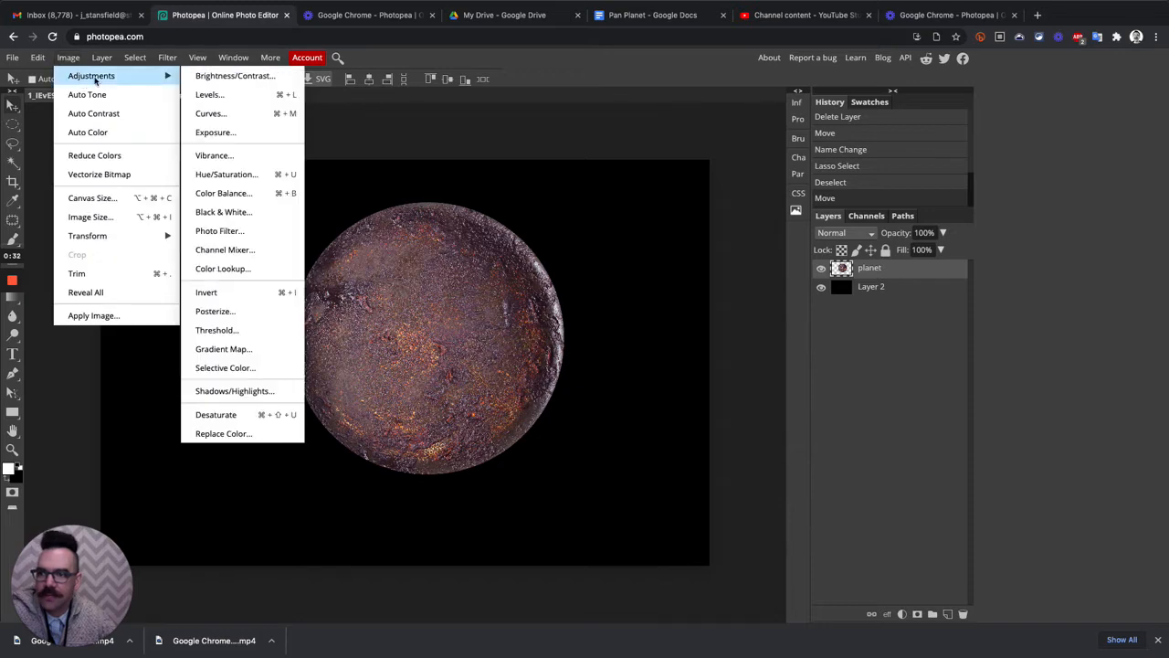
{"action": "left_click", "coordinate": [233, 58]}
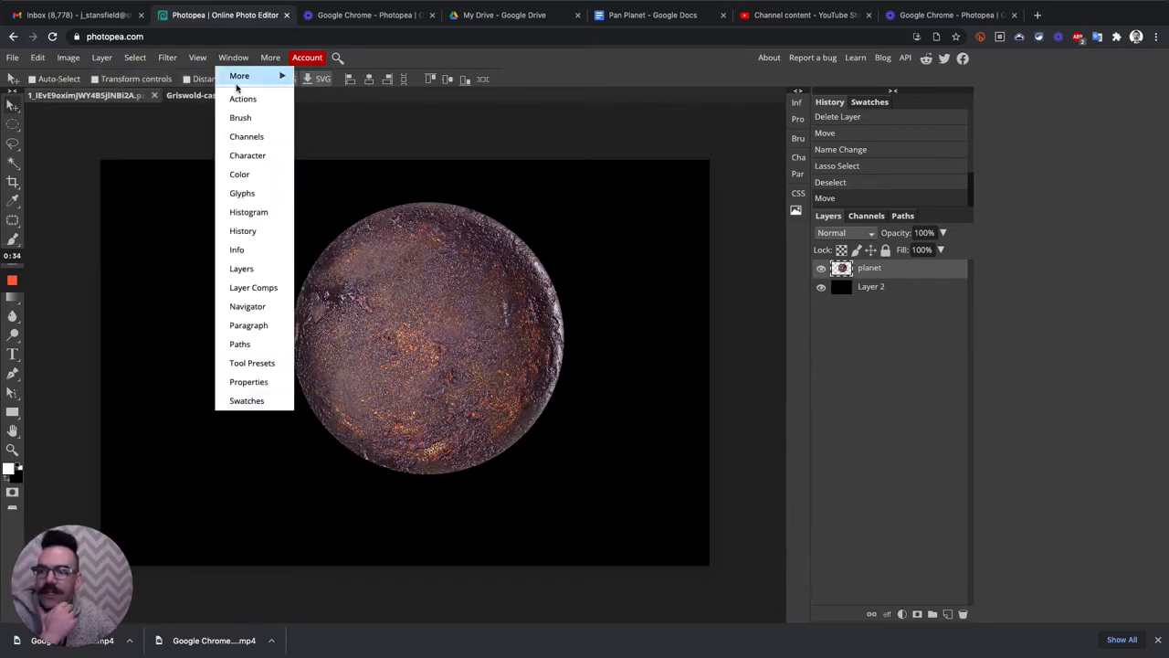
{"action": "left_click", "coordinate": [68, 58]}
{"action": "mouse_move", "coordinate": [86, 84]}
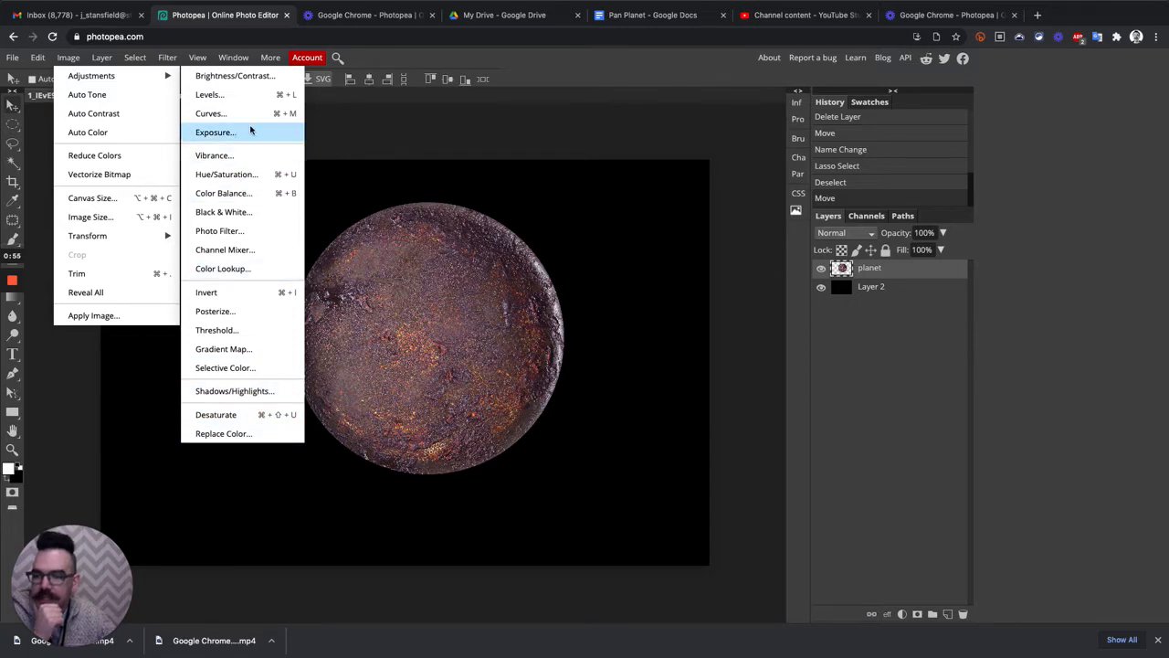
{"action": "left_click", "coordinate": [243, 60]}
Step: Try a Hue/Saturation adjustment on the planet with hue -85, saturation 65 and lightness 20, and discard it
{"action": "left_click", "coordinate": [69, 57]}
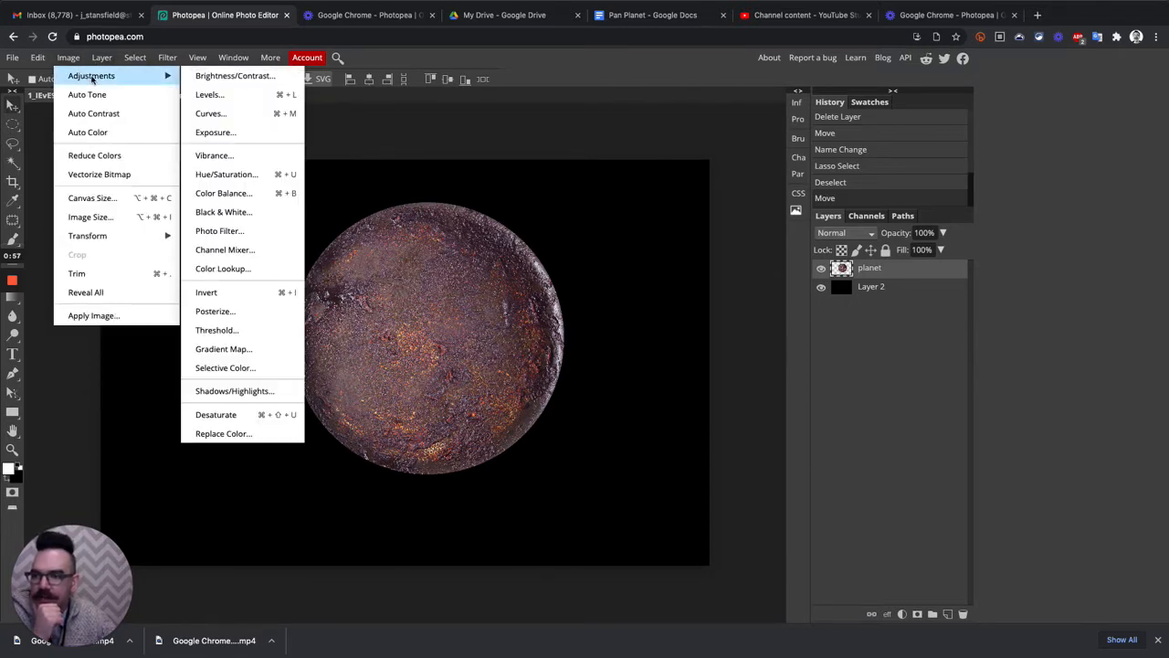
{"action": "left_click", "coordinate": [245, 177]}
{"action": "left_click_drag", "start_coordinate": [302, 154], "coordinate": [862, 139]}
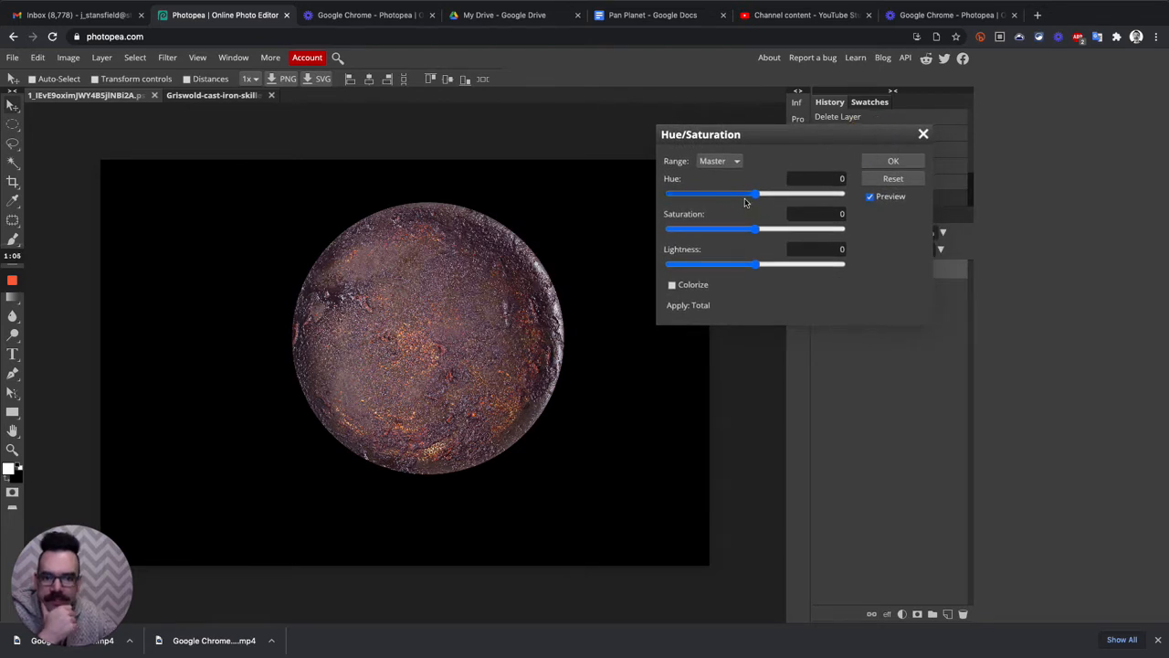
{"action": "left_click_drag", "start_coordinate": [758, 193], "coordinate": [715, 194]}
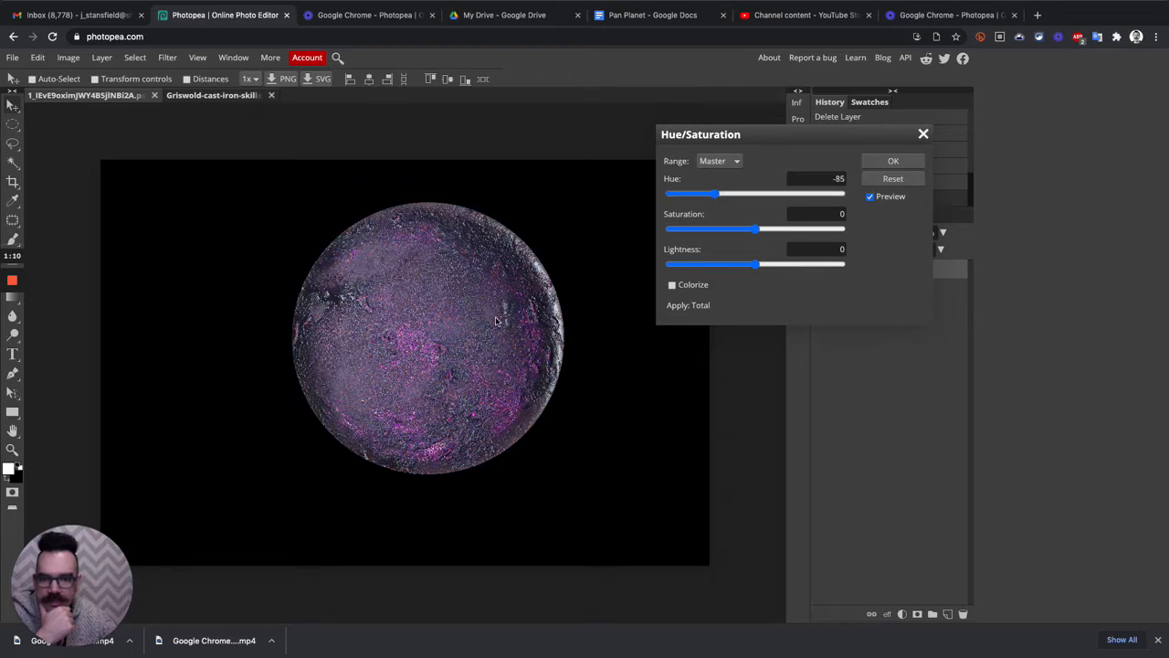
{"action": "left_click", "coordinate": [810, 229]}
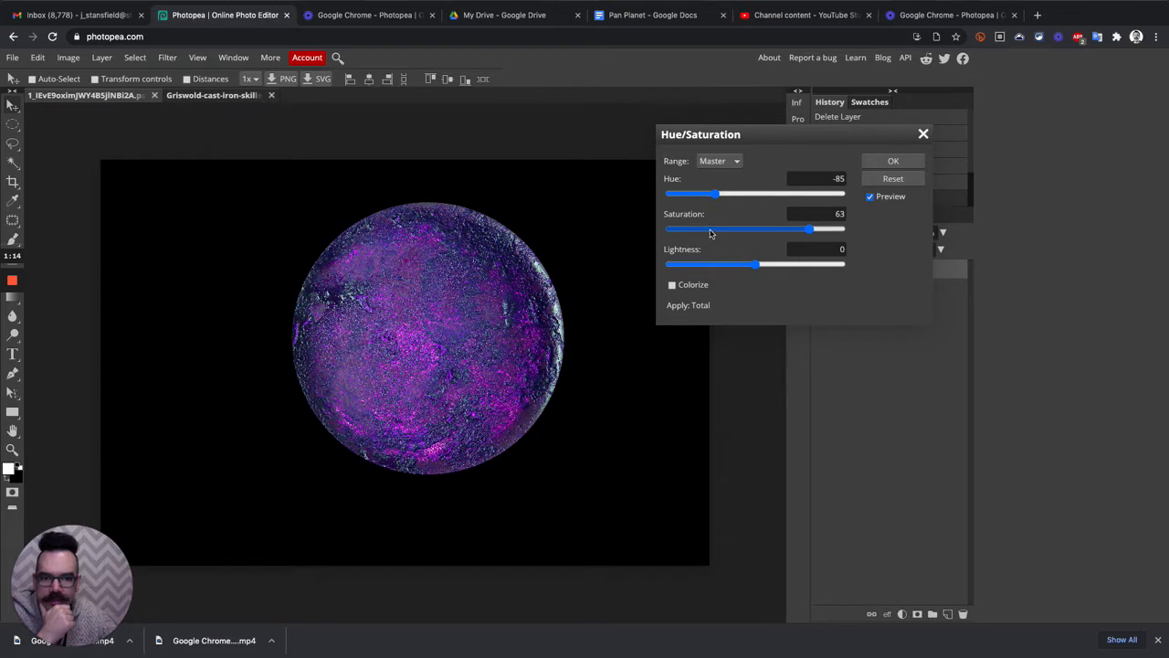
{"action": "left_click", "coordinate": [711, 229]}
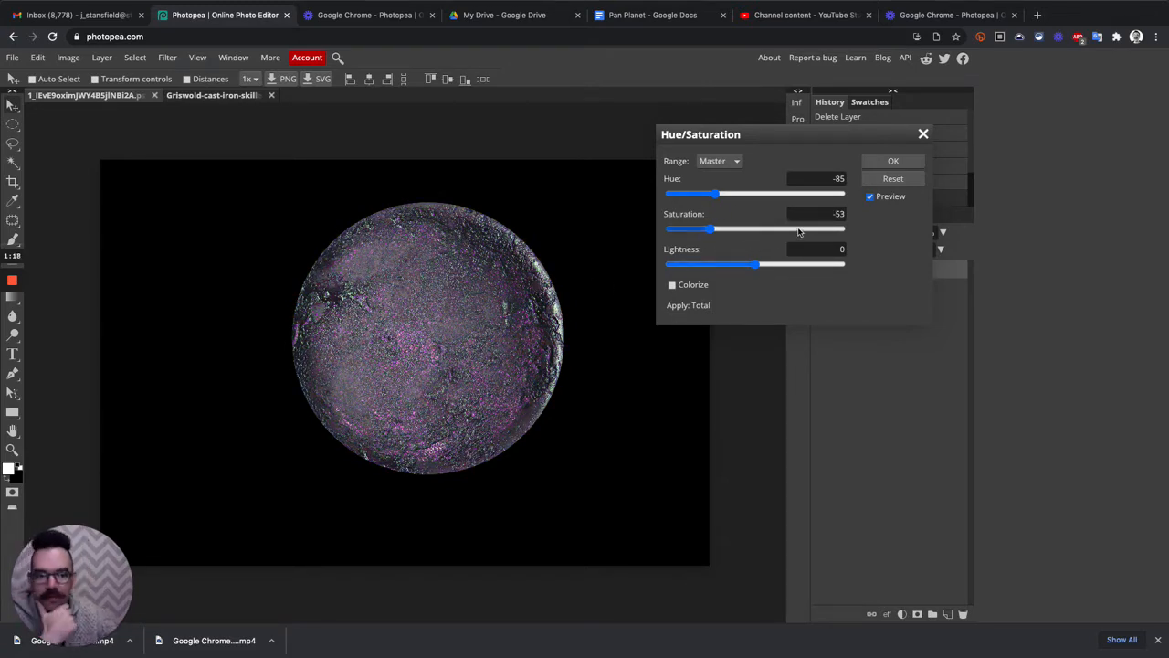
{"action": "left_click_drag", "start_coordinate": [757, 264], "coordinate": [793, 261]}
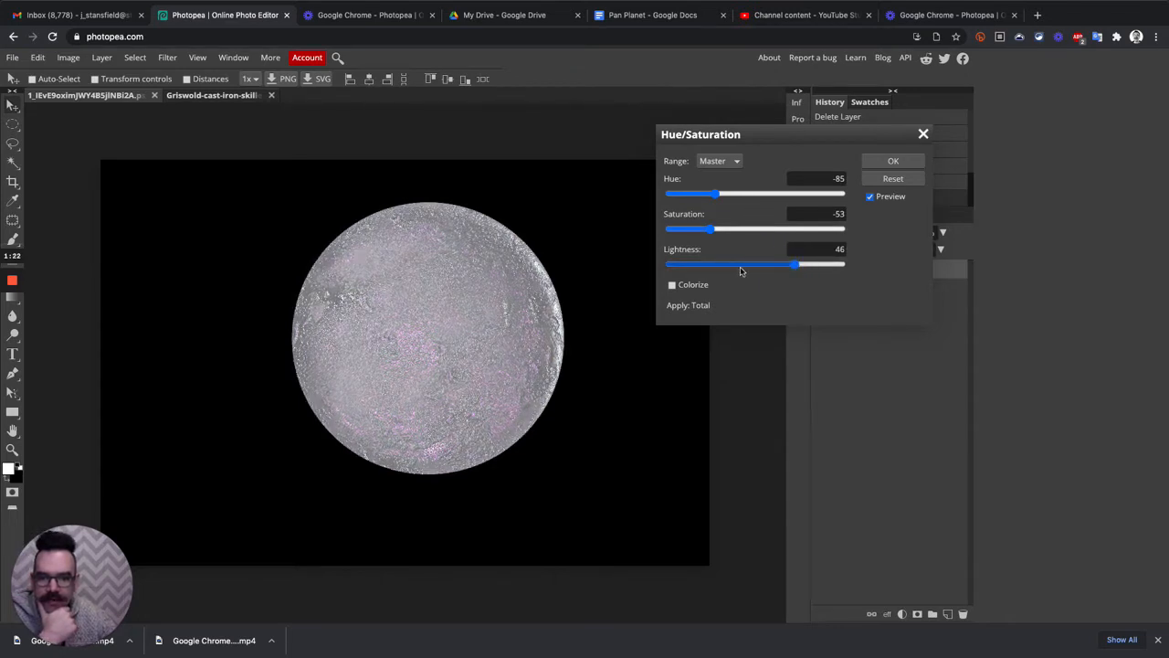
{"action": "left_click", "coordinate": [717, 264]}
{"action": "left_click", "coordinate": [812, 229]}
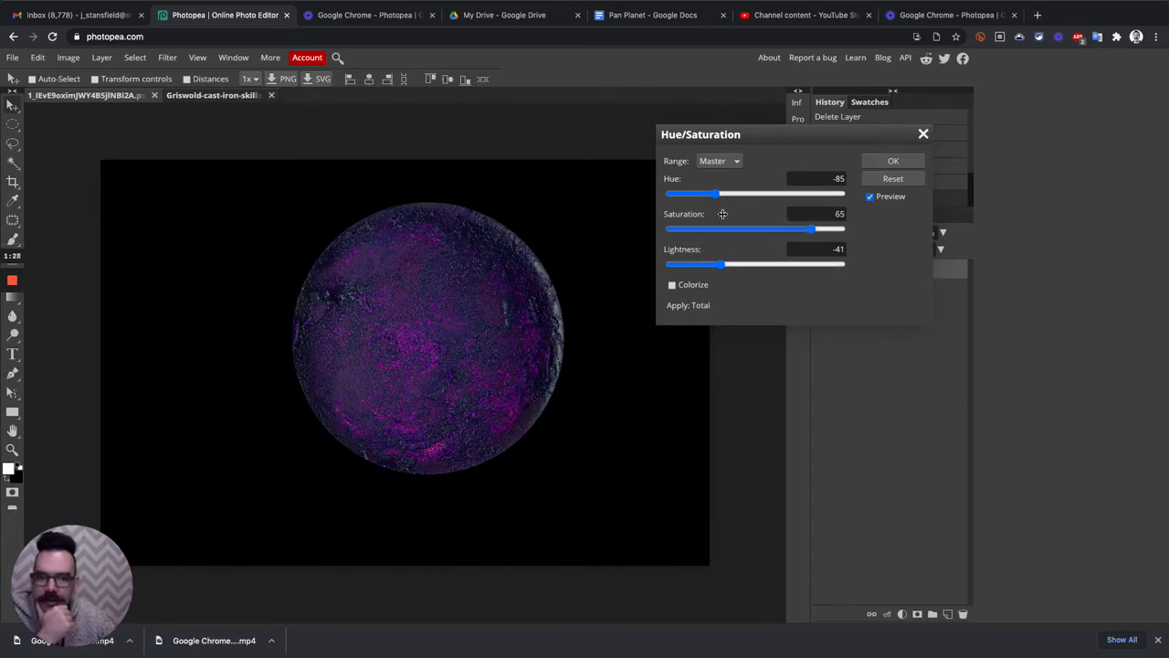
{"action": "left_click_drag", "start_coordinate": [769, 266], "coordinate": [778, 266]}
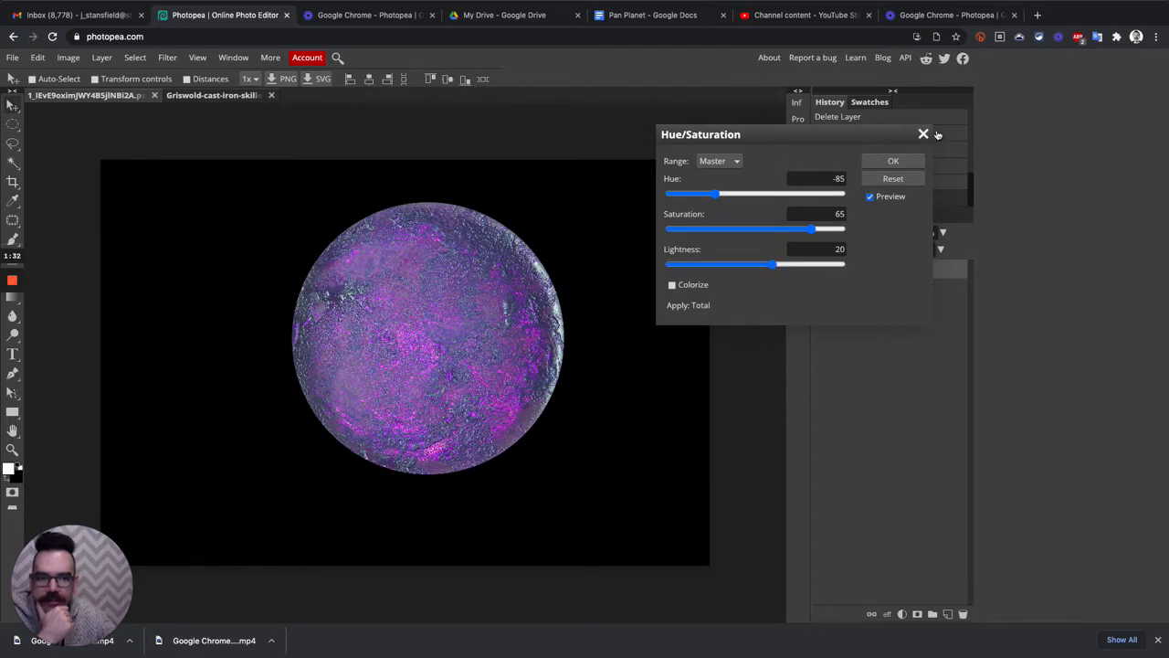
{"action": "left_click", "coordinate": [922, 134]}
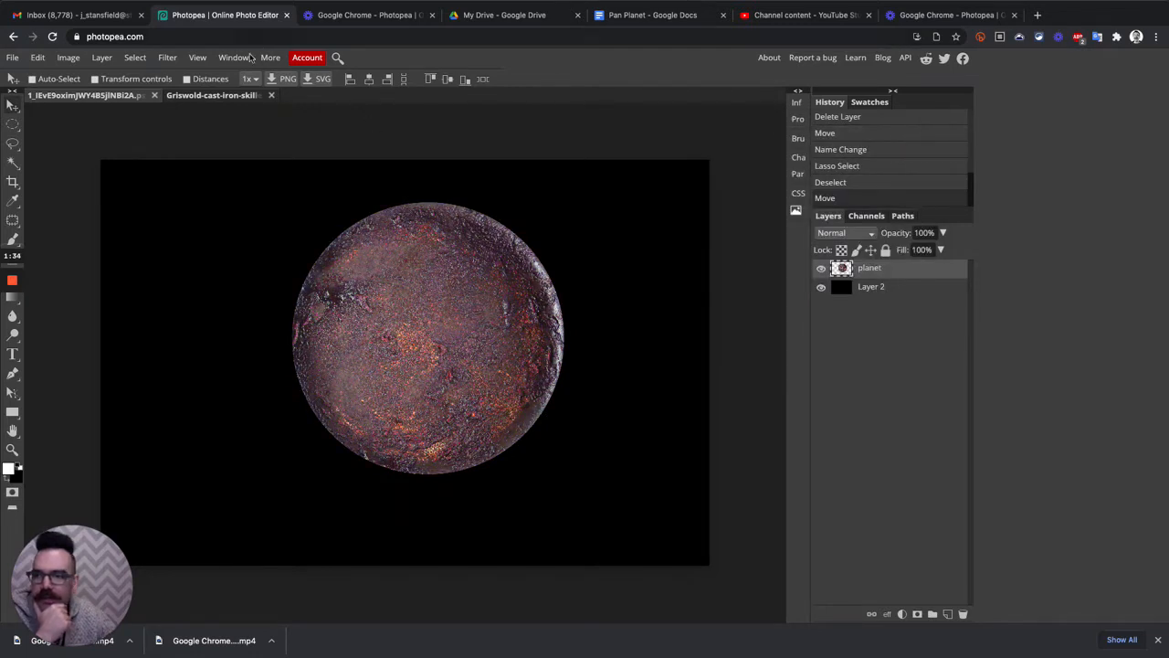
Step: Try a Shadows/Highlights adjustment on the planet with shadows amount 0%, highlights amount 71% and a raised color value, and discard it
{"action": "left_click", "coordinate": [68, 57]}
{"action": "mouse_move", "coordinate": [89, 76]}
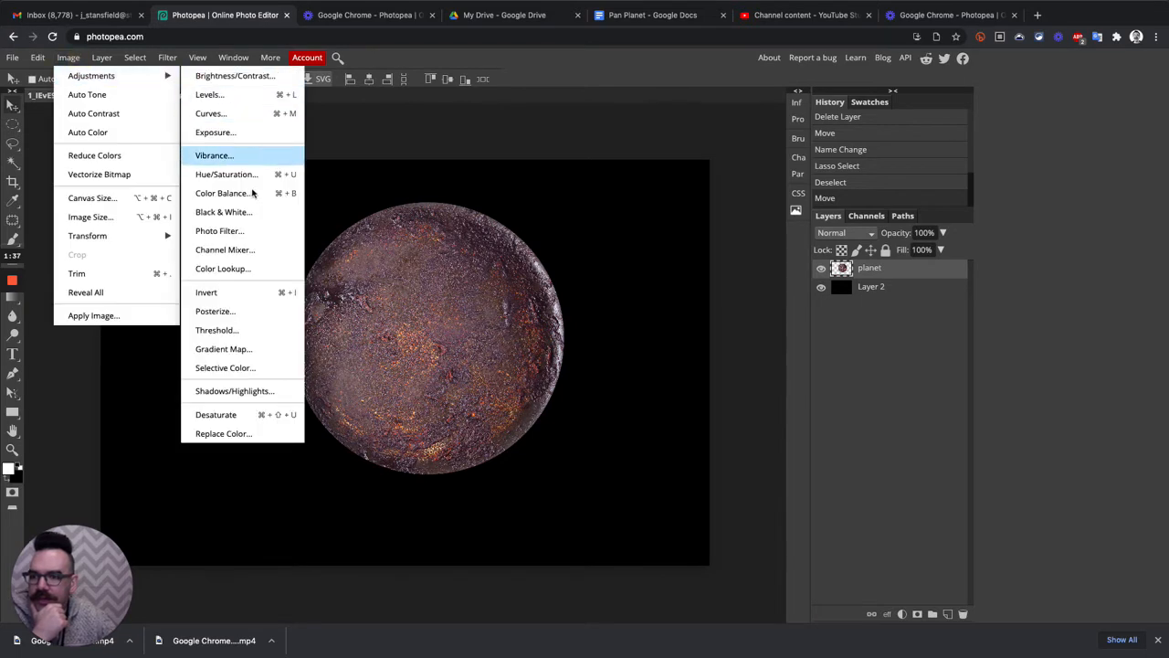
{"action": "left_click", "coordinate": [238, 391]}
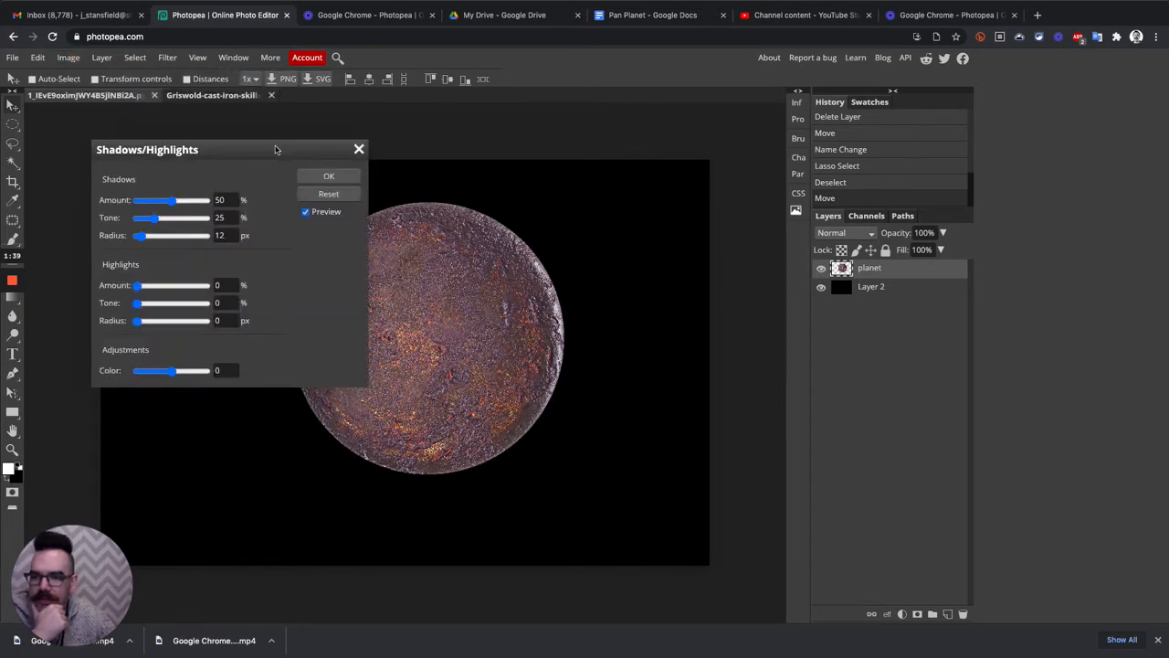
{"action": "left_click_drag", "start_coordinate": [275, 149], "coordinate": [838, 158]}
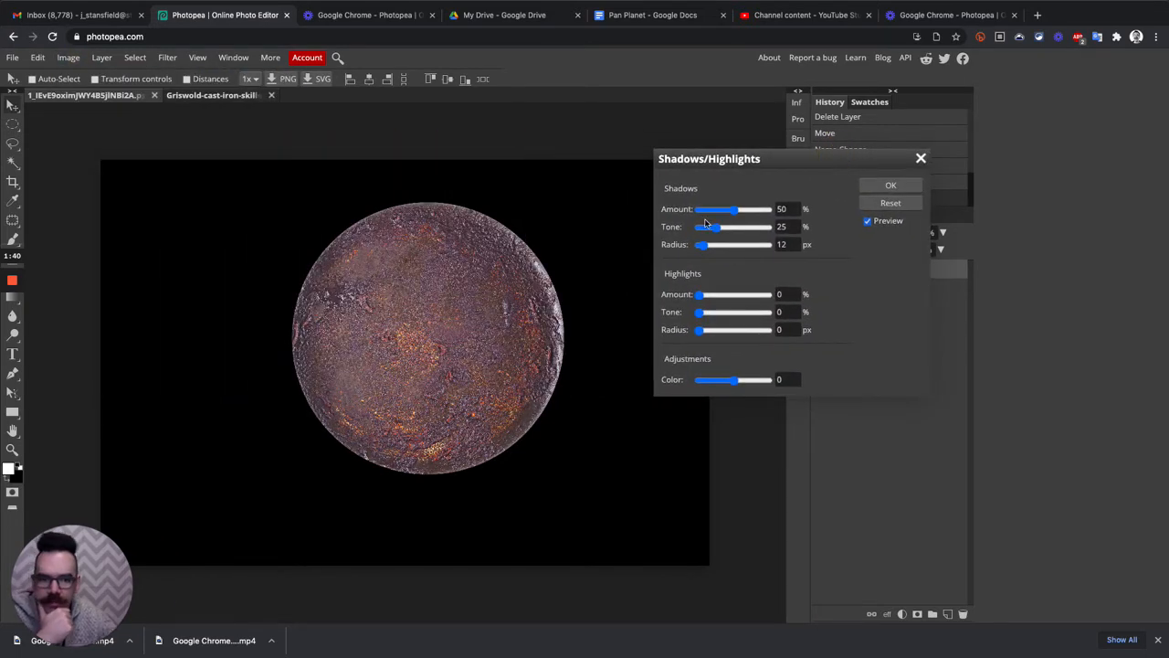
{"action": "left_click", "coordinate": [867, 221]}
{"action": "left_click", "coordinate": [868, 221]}
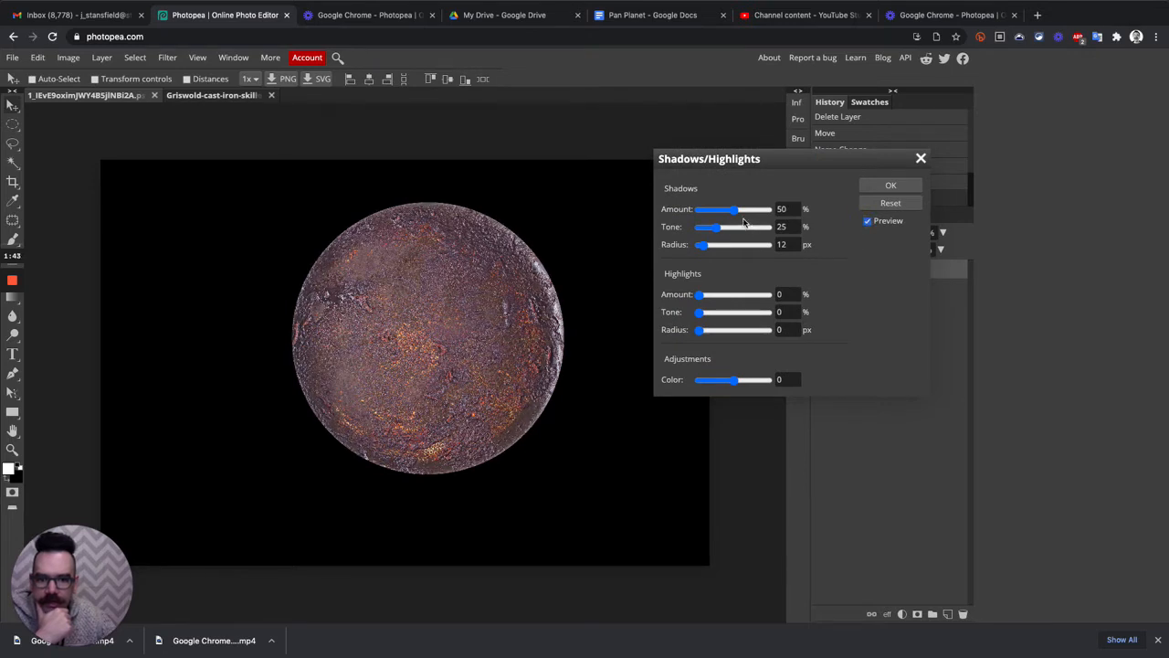
{"action": "left_click", "coordinate": [731, 210]}
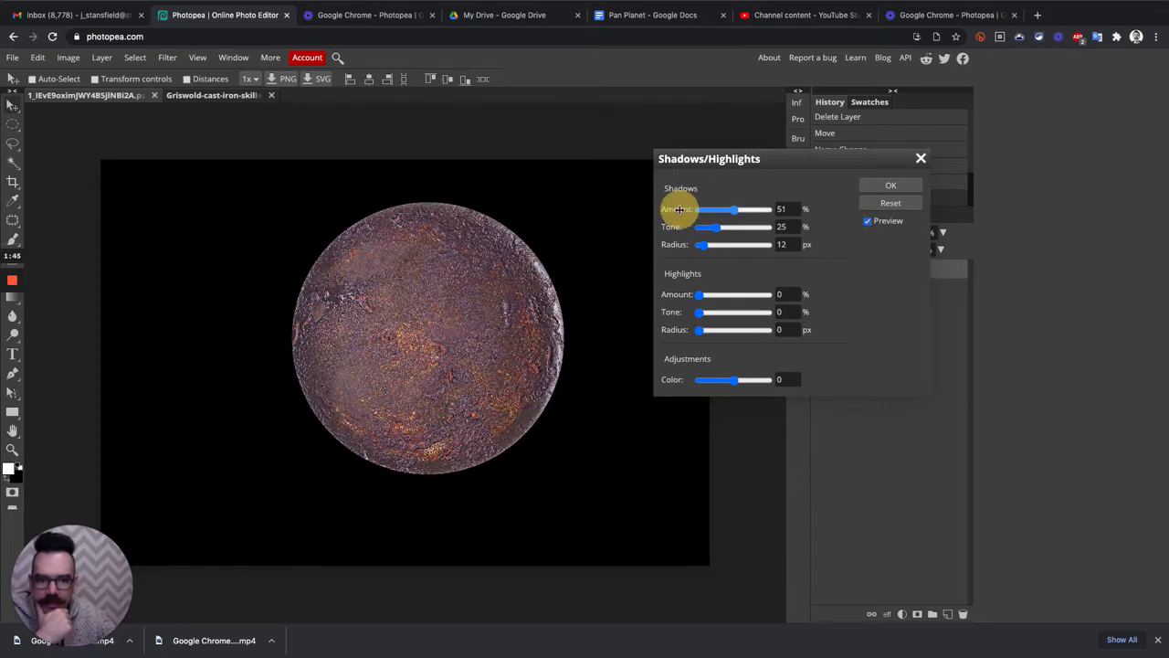
{"action": "left_click_drag", "start_coordinate": [699, 297], "coordinate": [721, 297]}
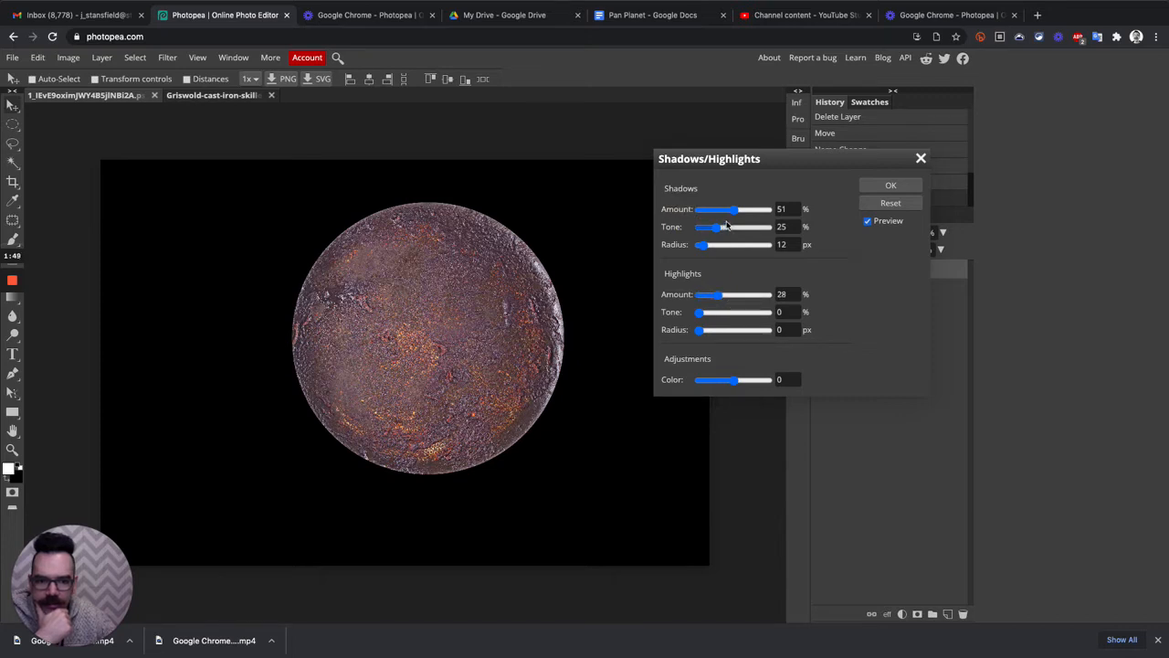
{"action": "left_click_drag", "start_coordinate": [734, 210], "coordinate": [698, 213]}
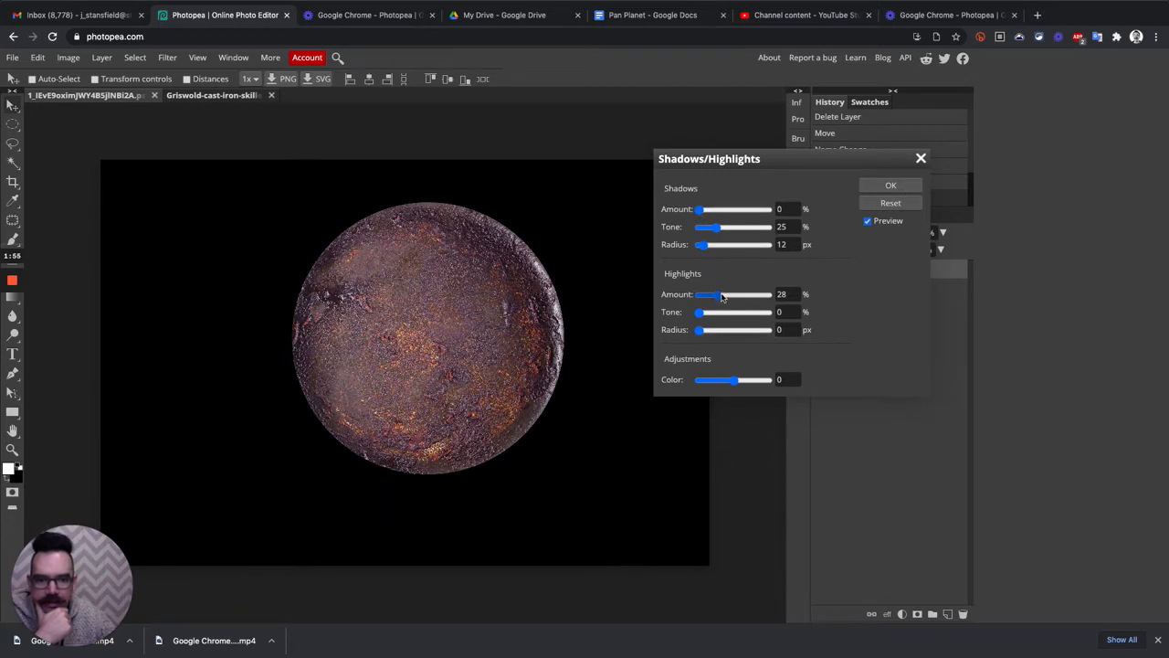
{"action": "left_click_drag", "start_coordinate": [746, 296], "coordinate": [749, 295]}
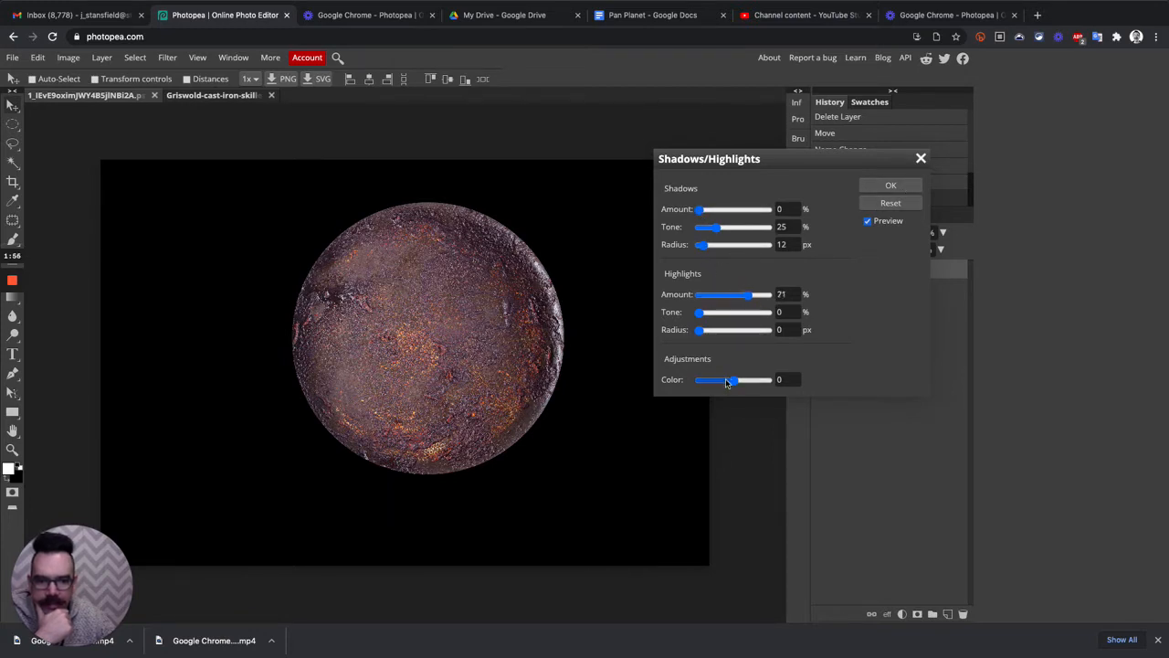
{"action": "left_click_drag", "start_coordinate": [725, 378], "coordinate": [753, 383]}
{"action": "left_click", "coordinate": [920, 159]}
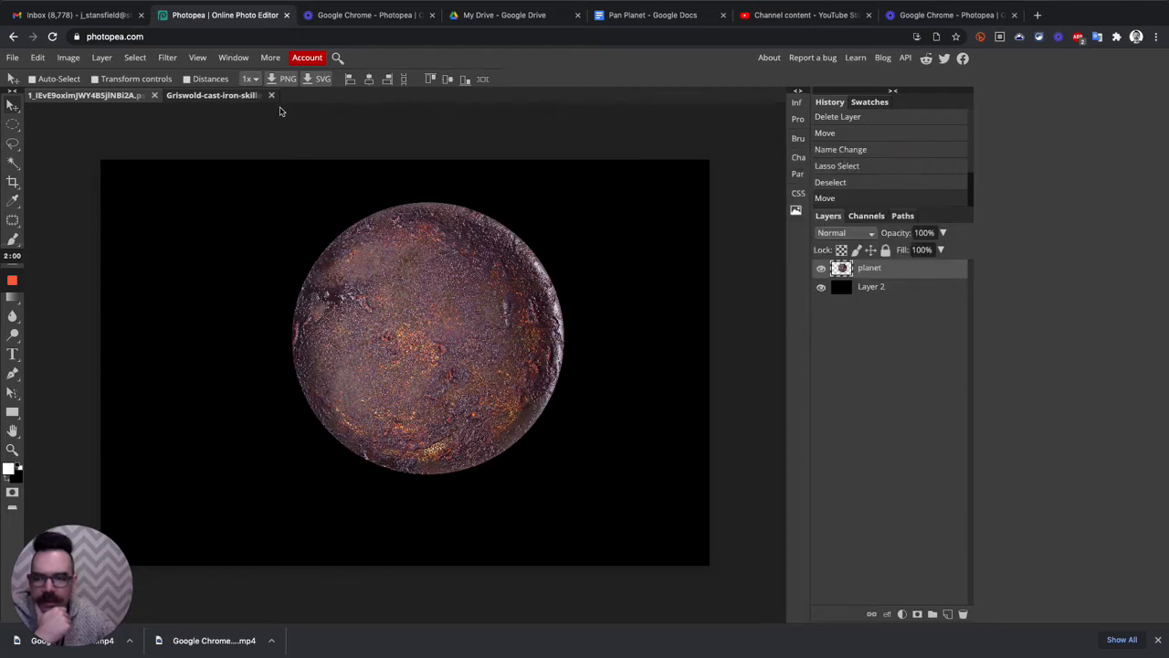
Step: Try a Brightness/Contrast adjustment on the planet with contrast 50 and lowered brightness, and discard it
{"action": "left_click", "coordinate": [70, 59]}
{"action": "mouse_move", "coordinate": [109, 76]}
{"action": "left_click", "coordinate": [245, 76]}
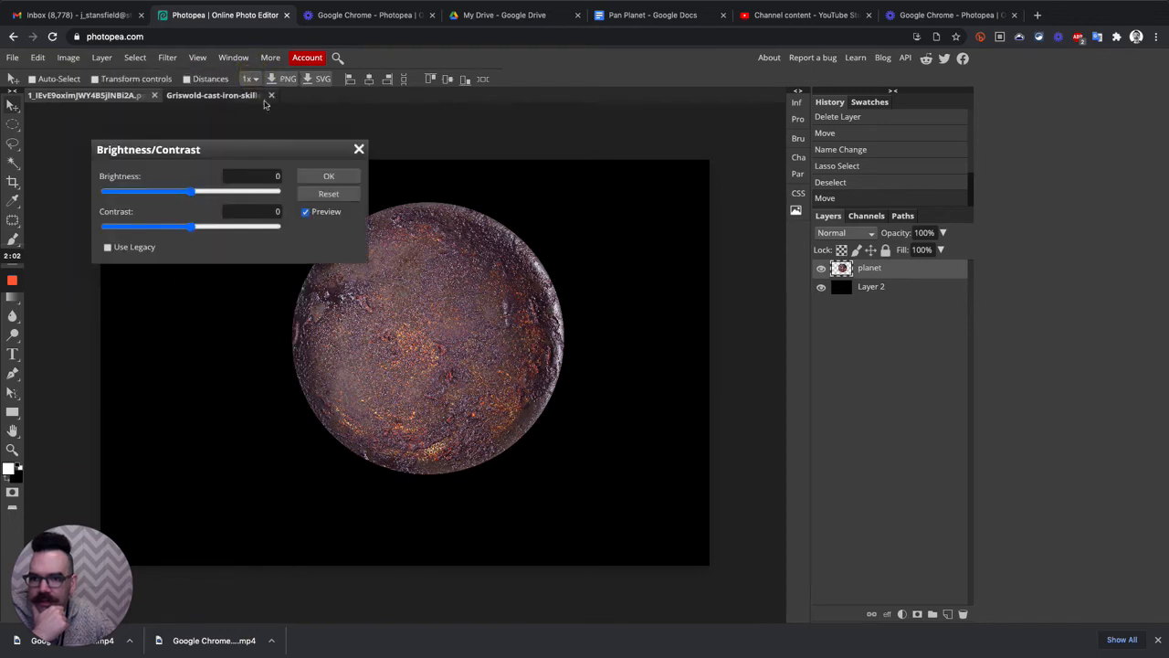
{"action": "left_click_drag", "start_coordinate": [191, 225], "coordinate": [235, 227]}
{"action": "left_click_drag", "start_coordinate": [191, 191], "coordinate": [148, 191]}
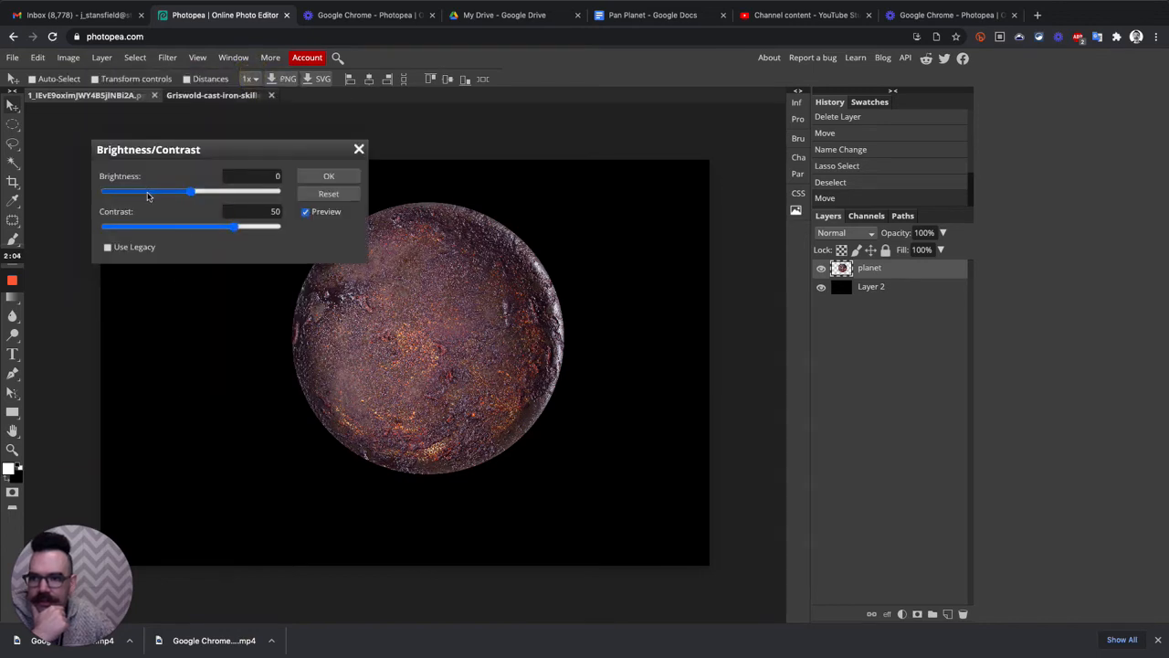
{"action": "left_click", "coordinate": [359, 150]}
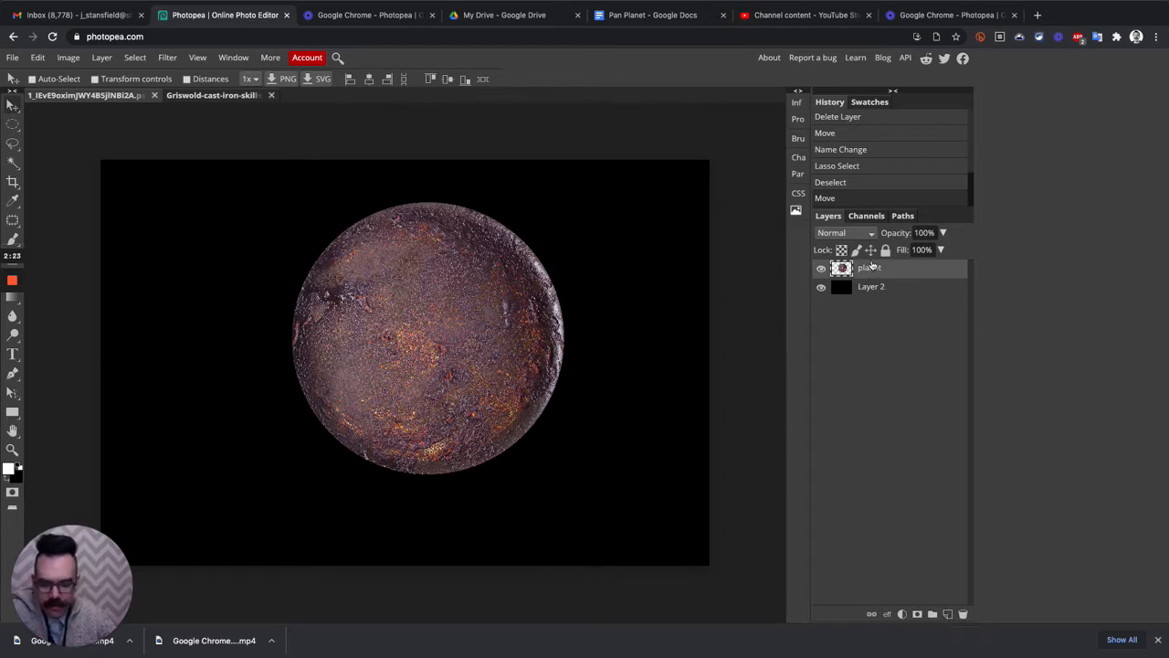
Step: Duplicate the planet layer and set the copy's blend mode to Overlay
{"action": "key", "text": "ctrl+j"}
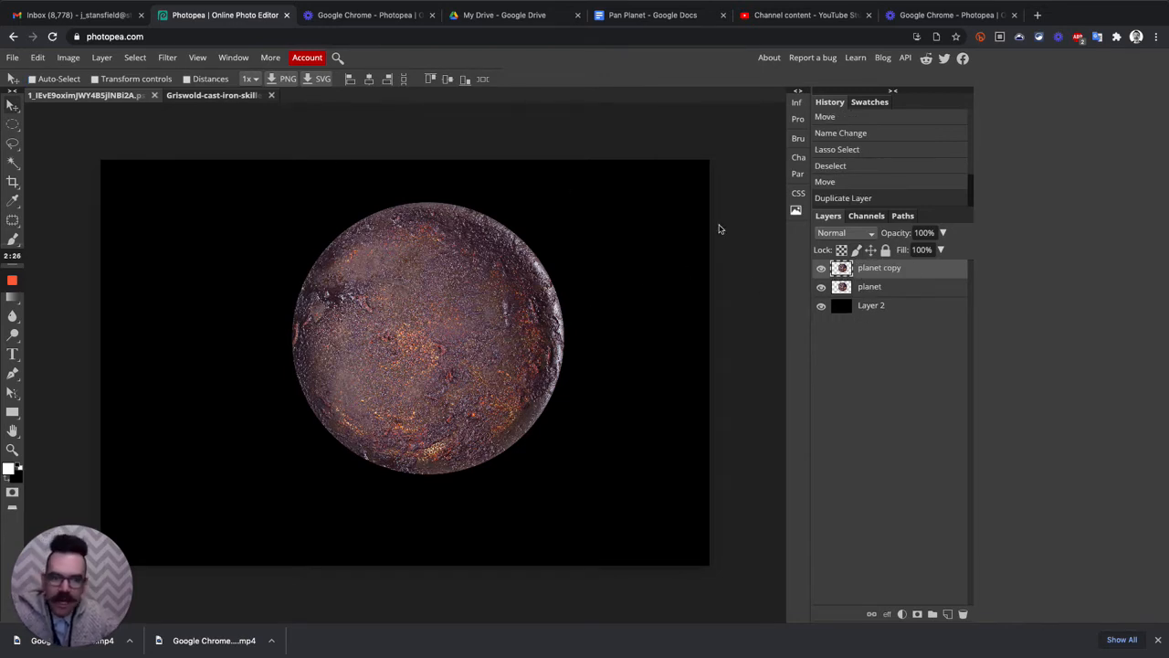
{"action": "left_click", "coordinate": [840, 233]}
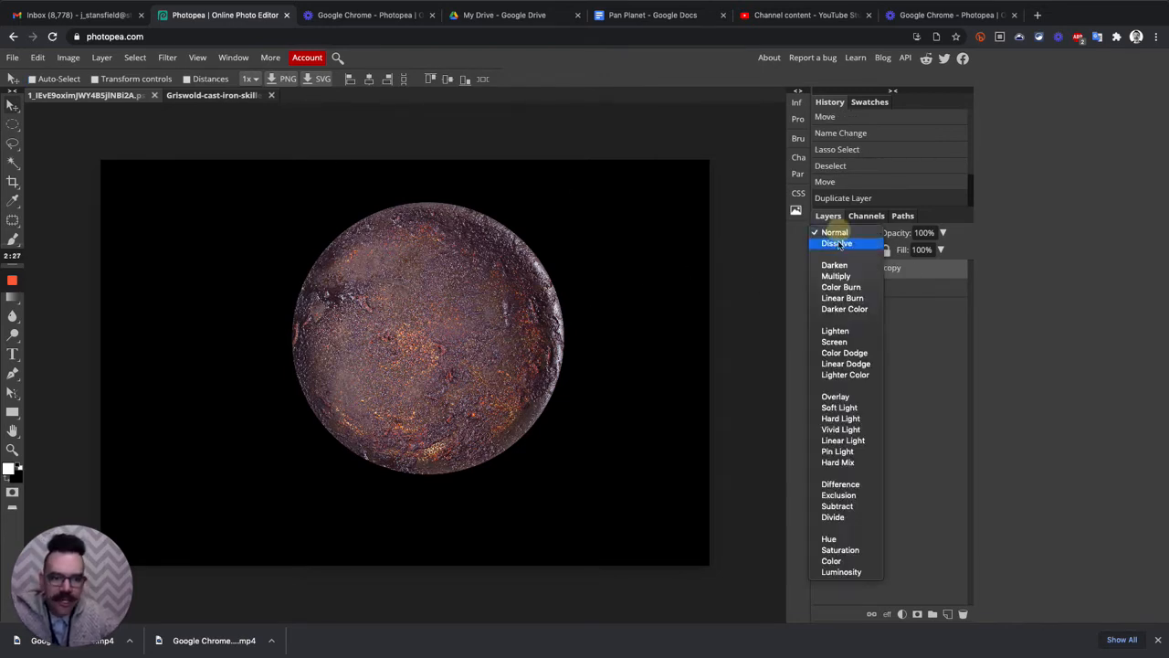
{"action": "left_click", "coordinate": [846, 398]}
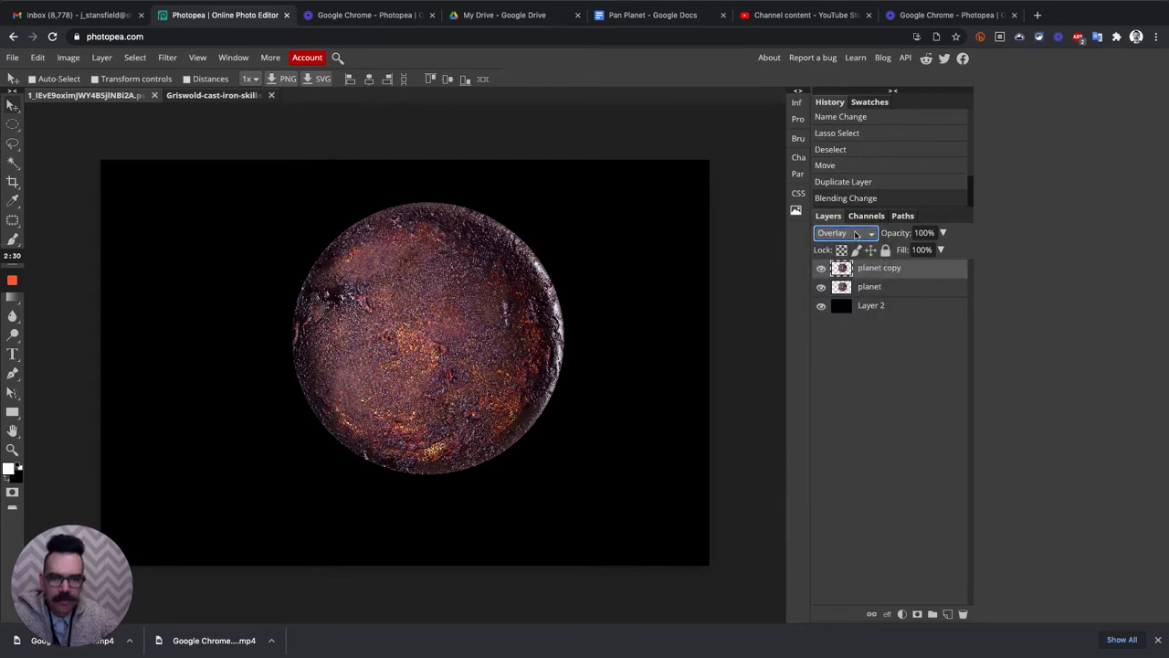
Step: Try the Soft Light and Pin Light blend modes on the planet copy, and set it to Color Dodge
{"action": "left_click", "coordinate": [856, 234]}
{"action": "left_click", "coordinate": [856, 242]}
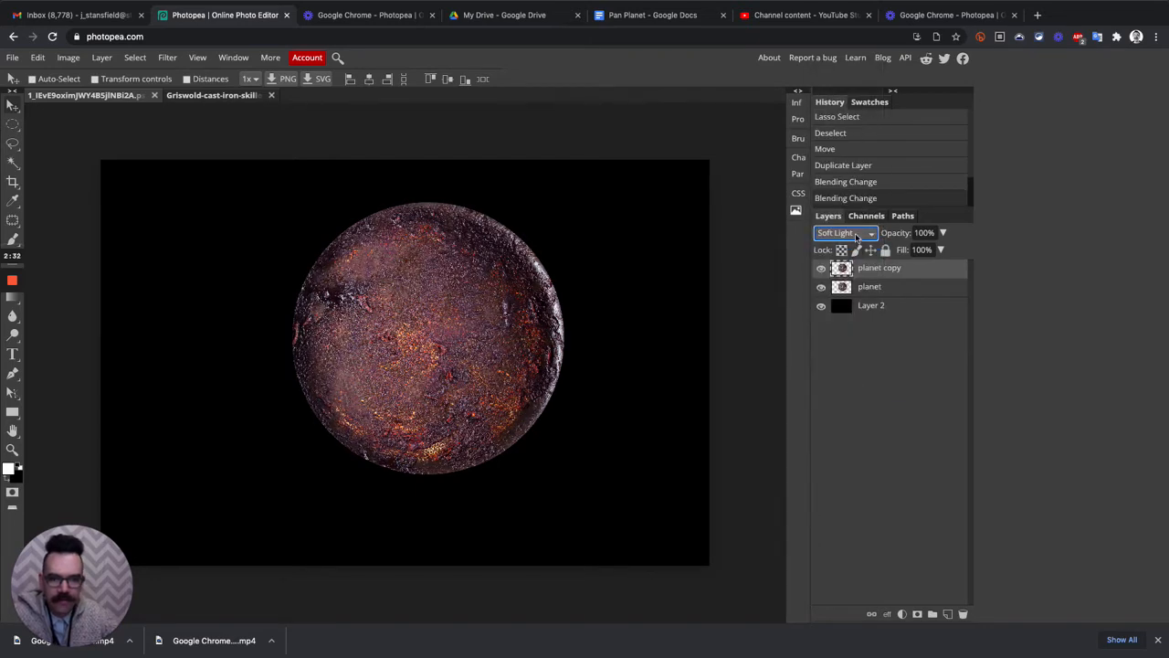
{"action": "left_click", "coordinate": [855, 234]}
{"action": "left_click", "coordinate": [853, 267]}
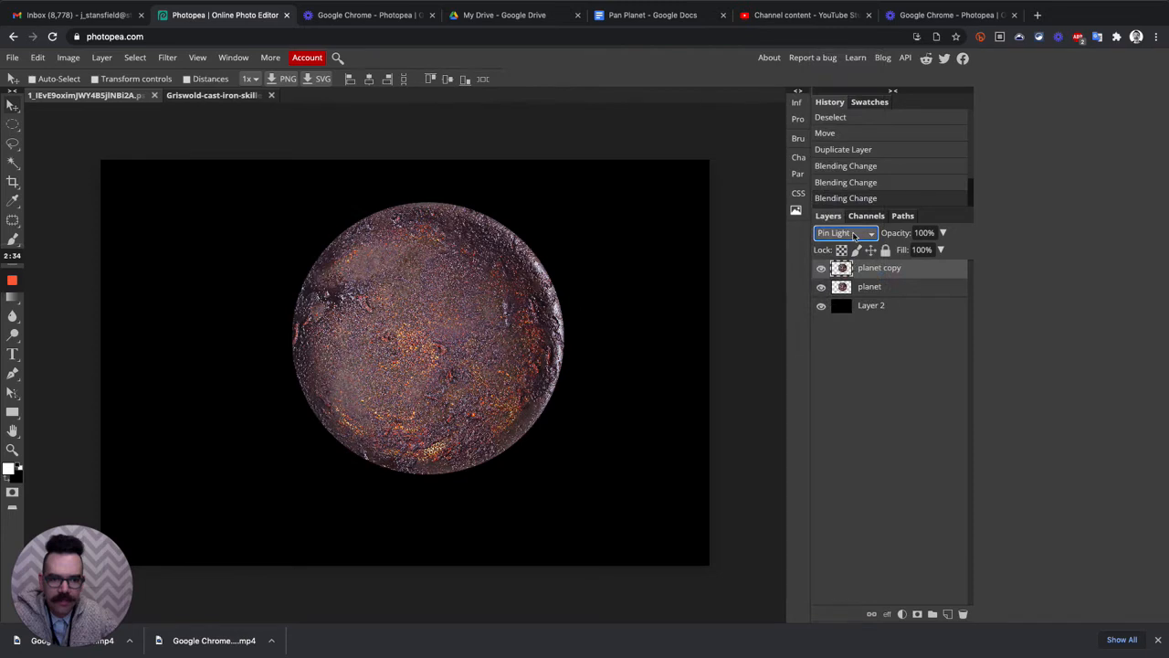
{"action": "left_click", "coordinate": [855, 234]}
{"action": "left_click", "coordinate": [850, 134]}
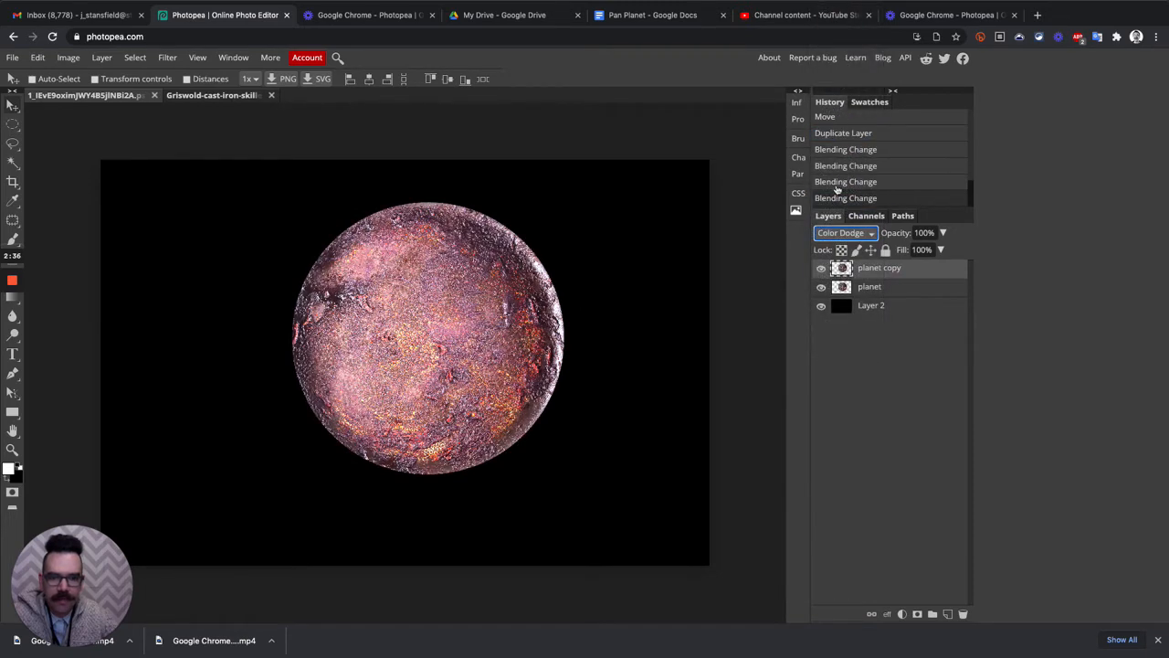
Step: Try the Multiply, Darken and Difference blend modes on the planet copy layer
{"action": "left_click", "coordinate": [845, 234]}
{"action": "left_click", "coordinate": [849, 154]}
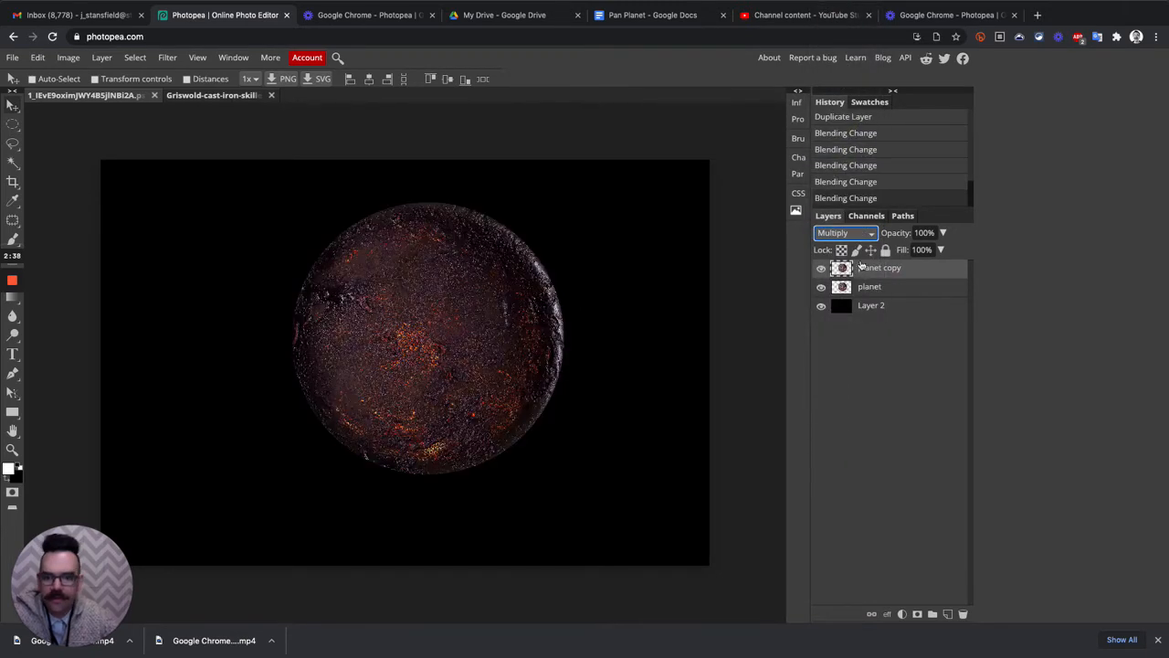
{"action": "left_click", "coordinate": [854, 233]}
{"action": "left_click", "coordinate": [850, 225]}
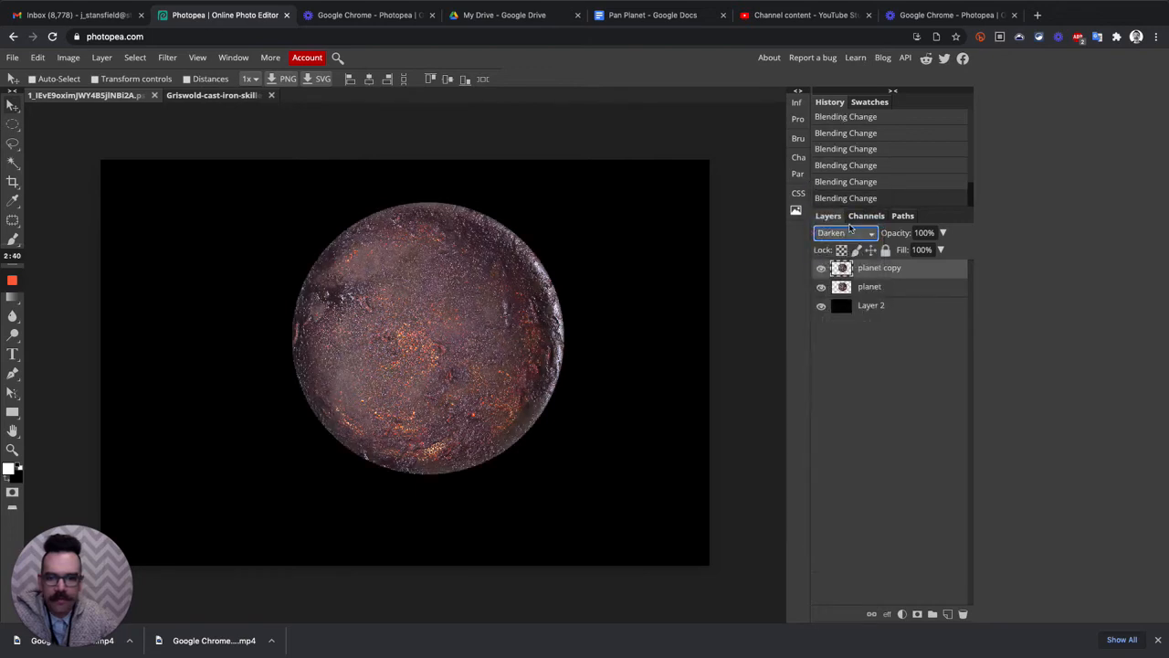
{"action": "left_click", "coordinate": [849, 235]}
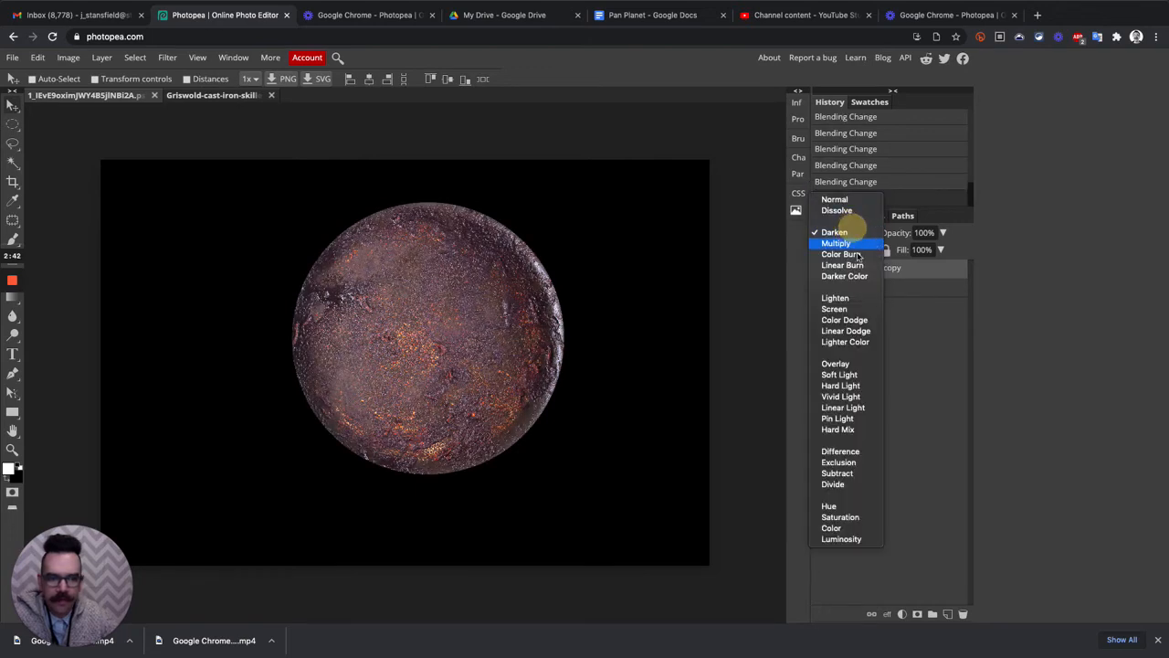
{"action": "left_click", "coordinate": [848, 454]}
Step: Try the Exclusion, Subtract and Divide blend modes on the planet copy layer
{"action": "left_click", "coordinate": [846, 234]}
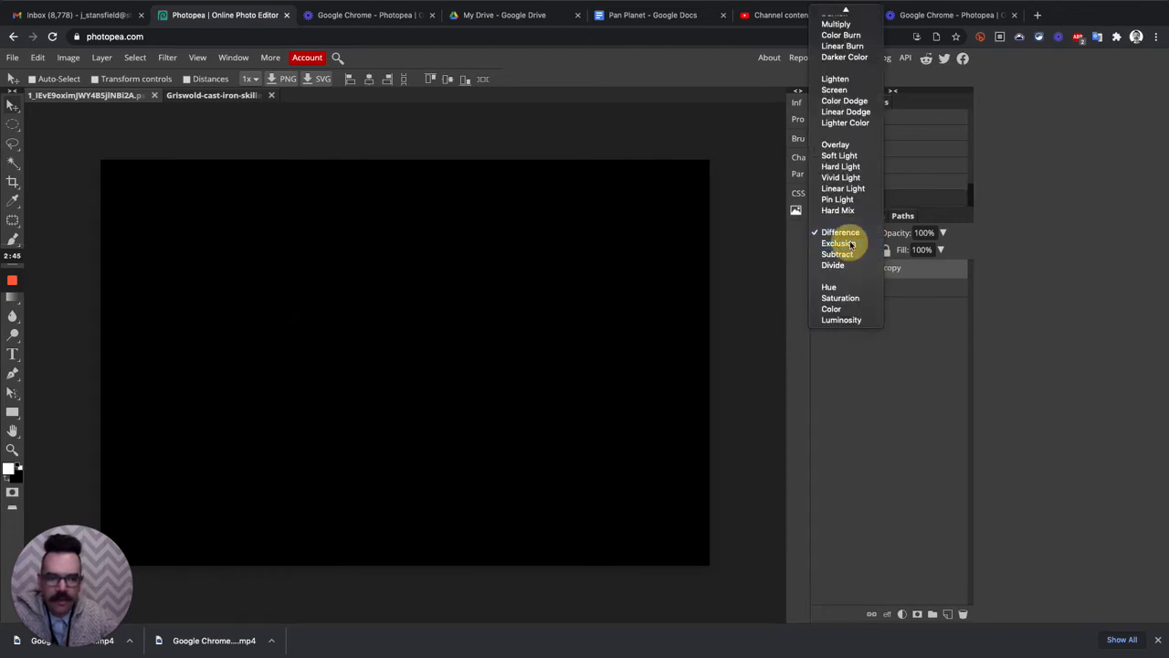
{"action": "left_click", "coordinate": [850, 243]}
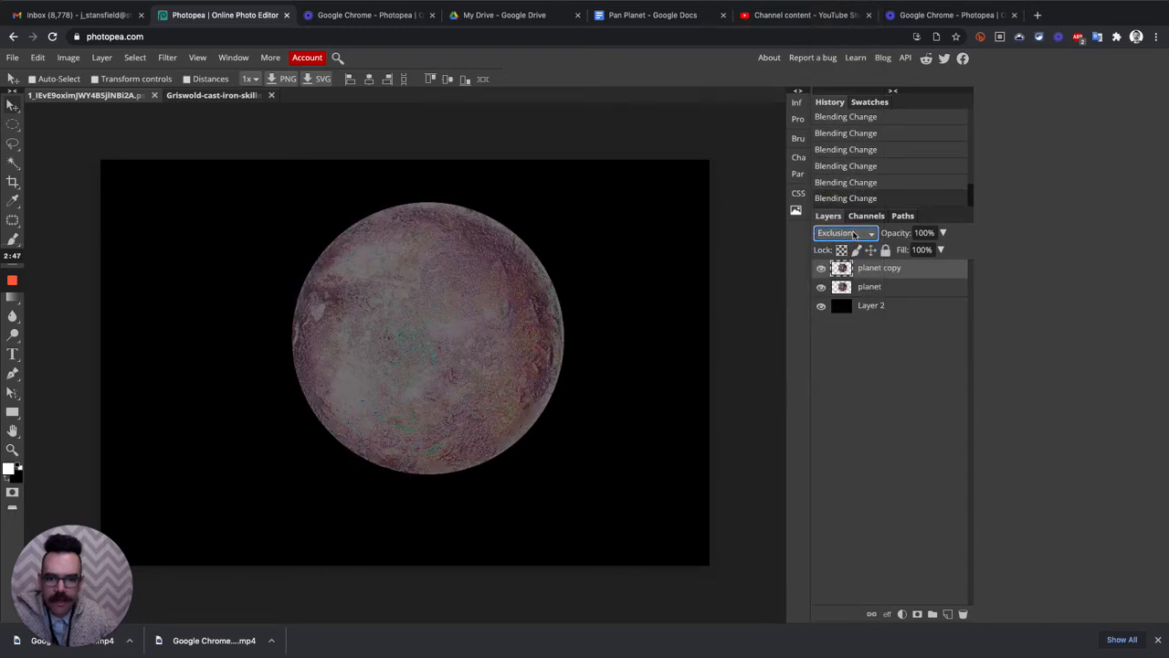
{"action": "left_click", "coordinate": [854, 234]}
{"action": "left_click", "coordinate": [848, 250]}
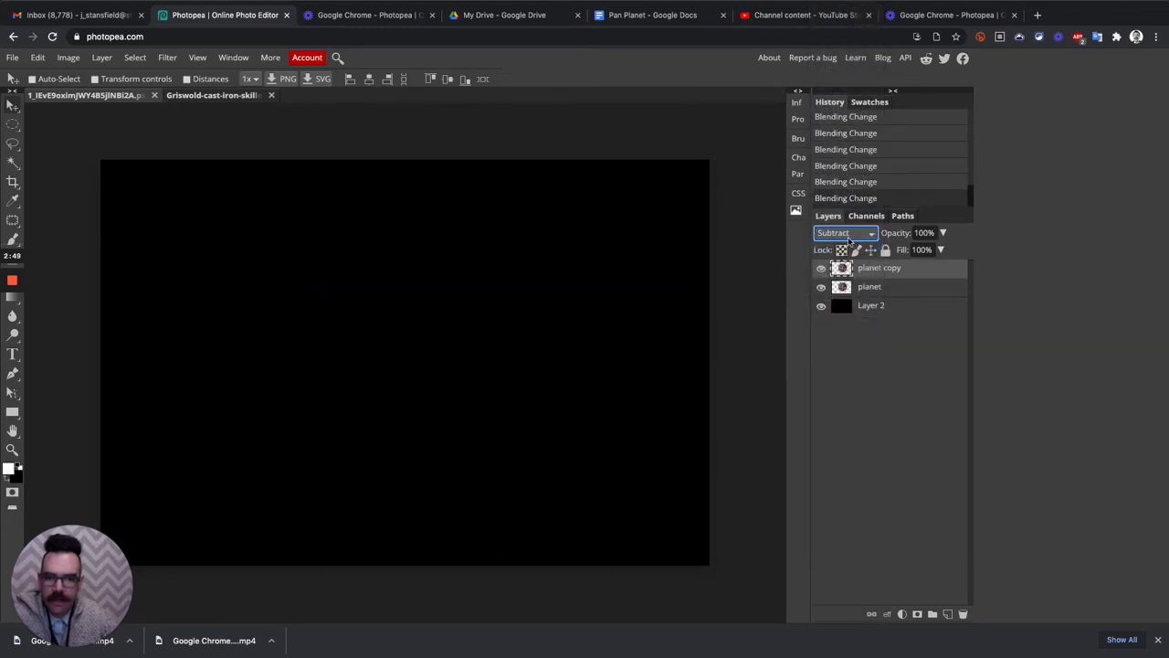
{"action": "left_click", "coordinate": [850, 235]}
{"action": "left_click", "coordinate": [847, 245]}
Step: Try the Saturation, Color, Darken and Color Dodge blend modes on the planet copy layer
{"action": "left_click", "coordinate": [850, 236]}
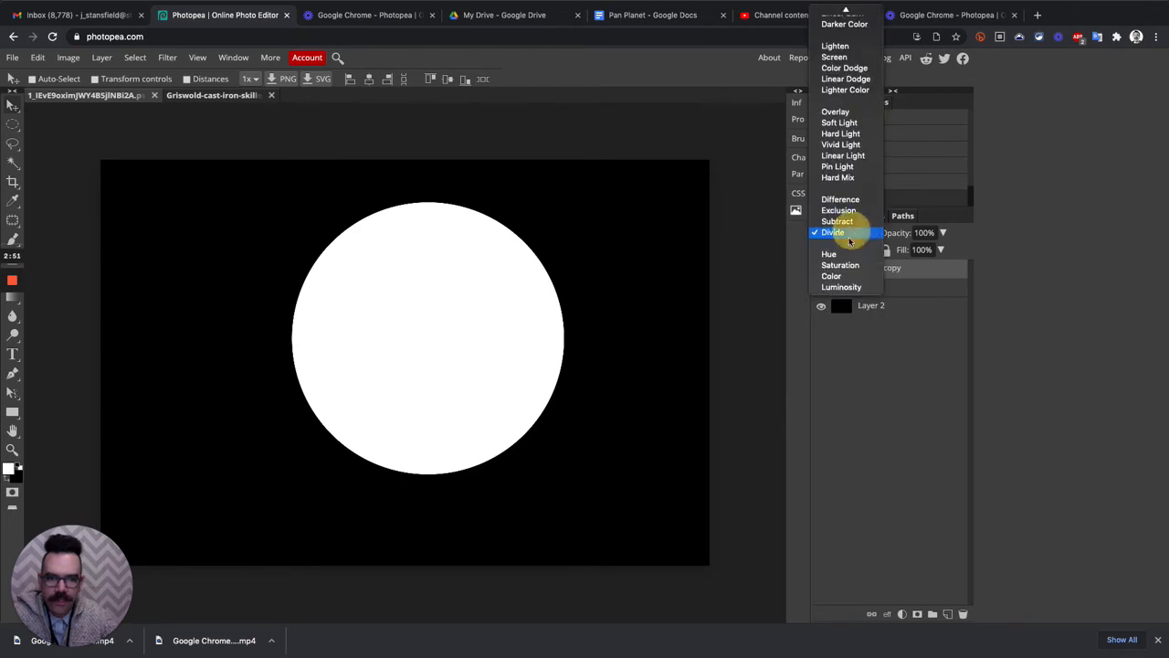
{"action": "left_click", "coordinate": [842, 265]}
{"action": "left_click", "coordinate": [850, 235]}
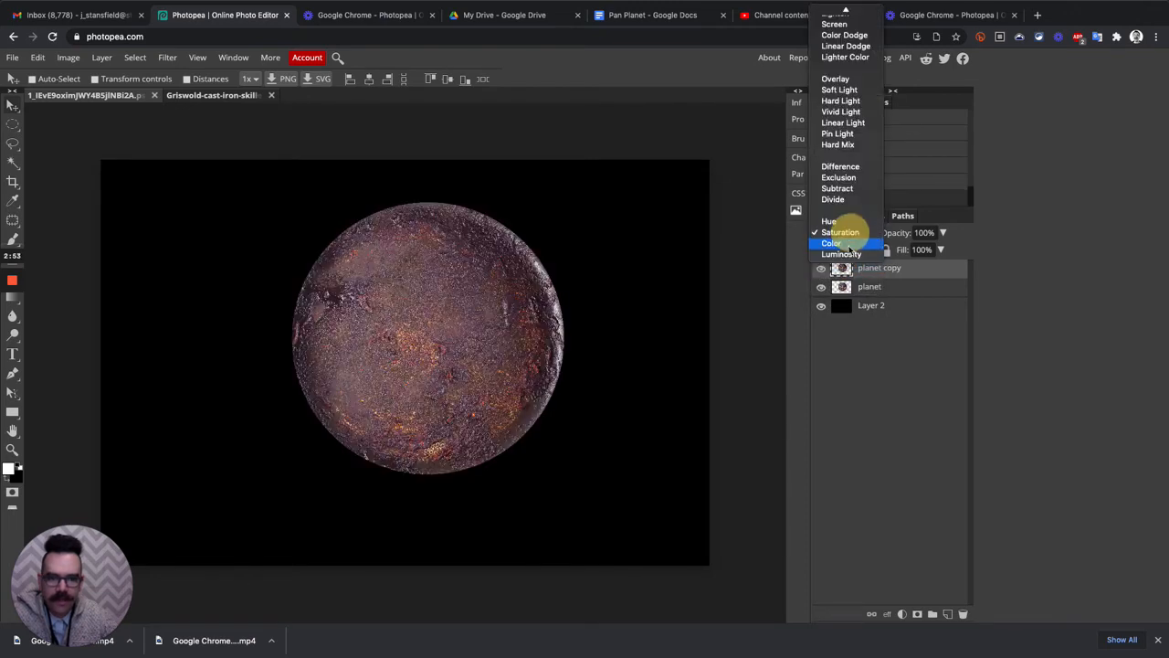
{"action": "left_click", "coordinate": [831, 244]}
{"action": "left_click", "coordinate": [849, 236]}
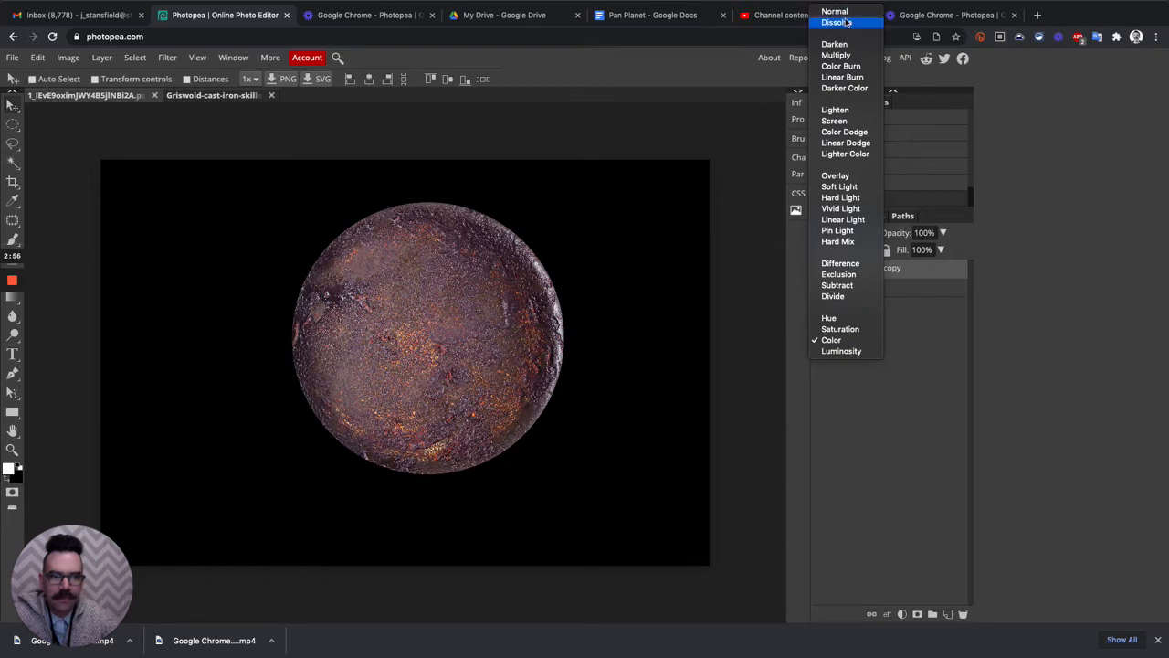
{"action": "left_click", "coordinate": [844, 46]}
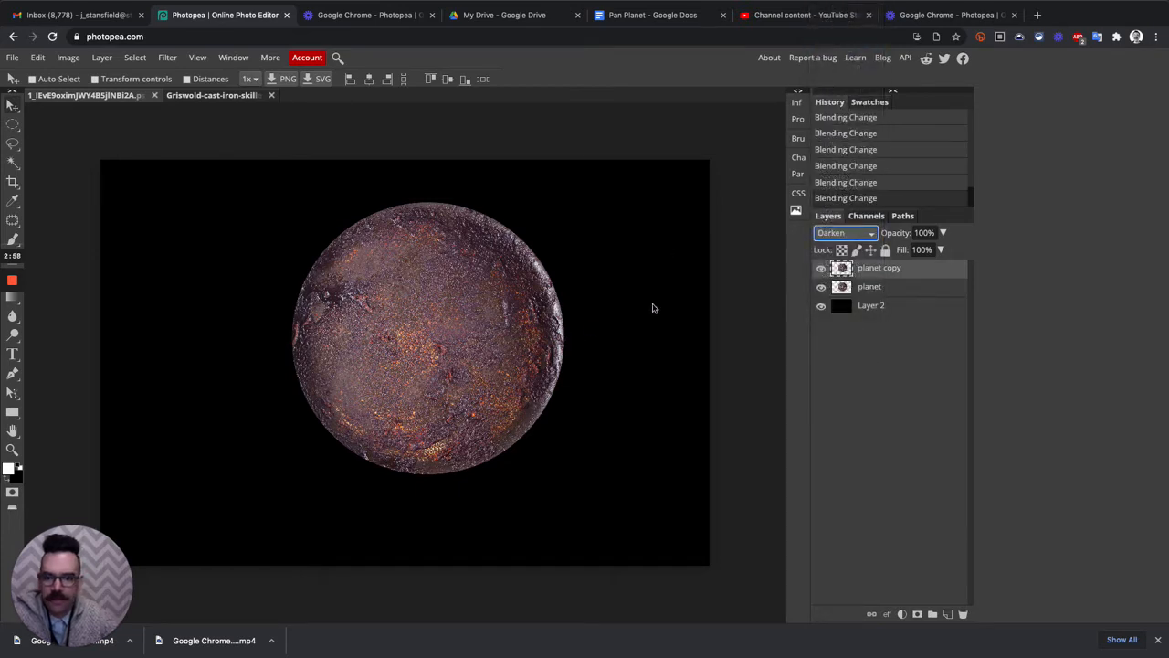
{"action": "left_click", "coordinate": [854, 234]}
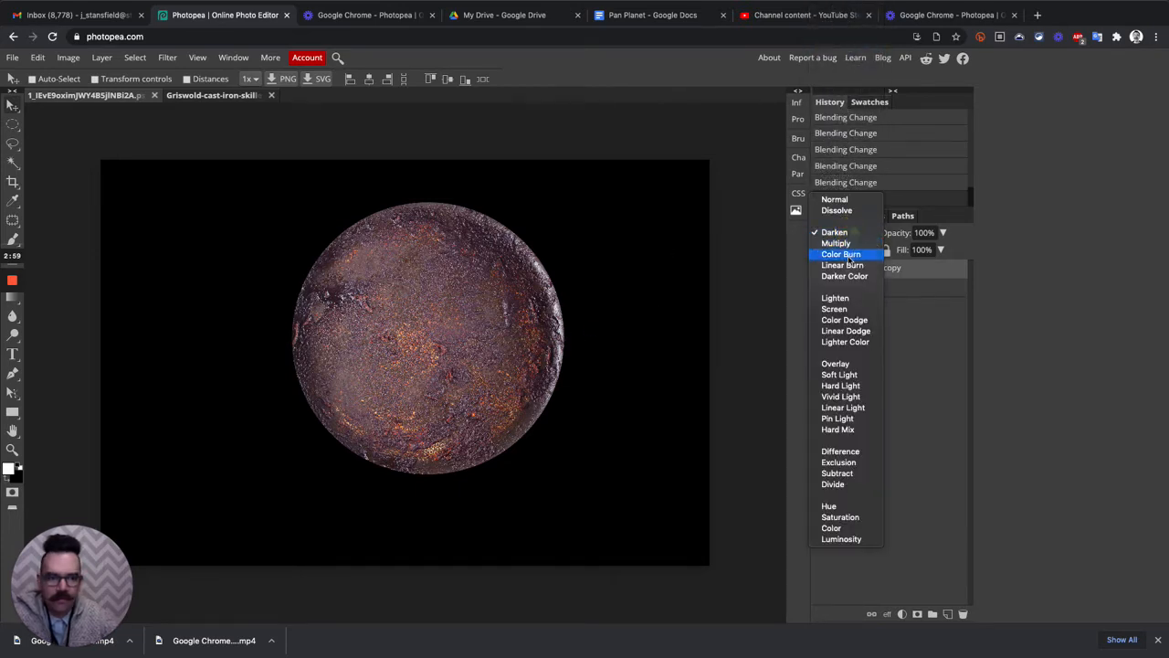
{"action": "left_click", "coordinate": [844, 322]}
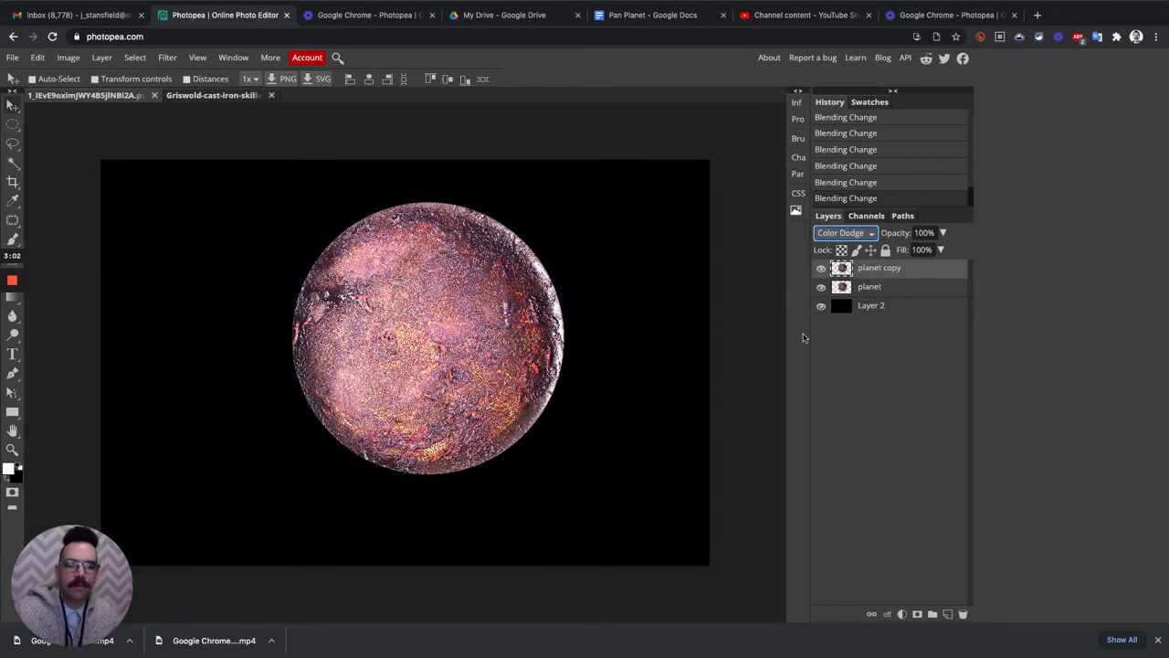
Step: Set the planet copy's blend mode to Exclusion and merge it with the planet layer, checking the merged layer by toggling its visibility
{"action": "left_click", "coordinate": [854, 235]}
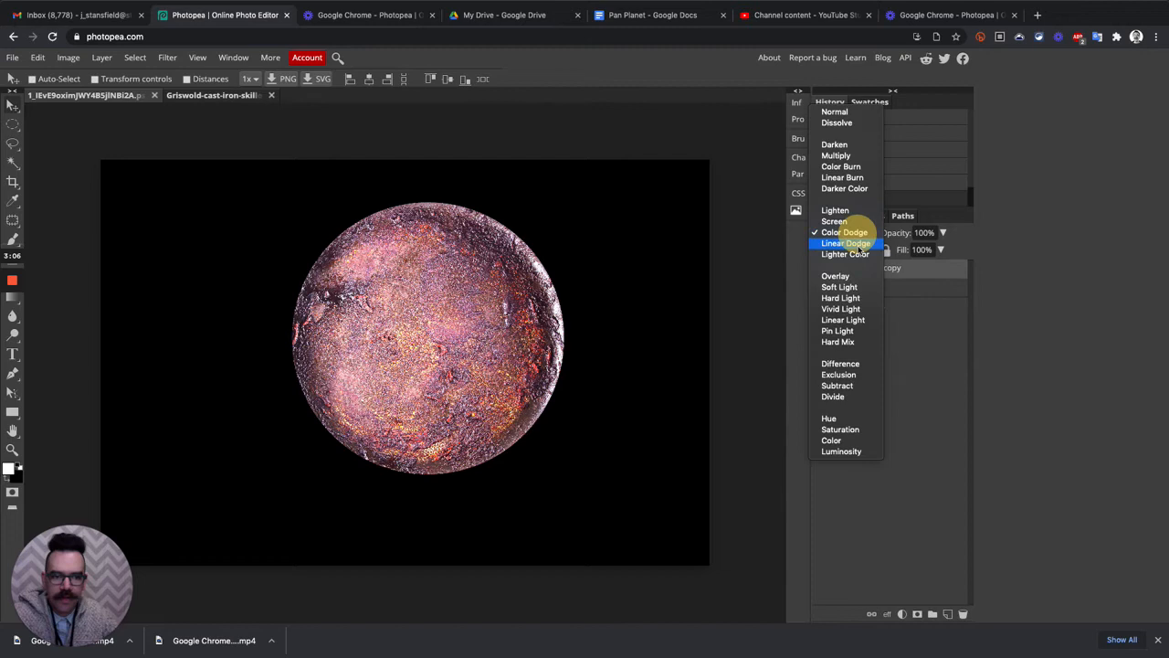
{"action": "left_click", "coordinate": [857, 377]}
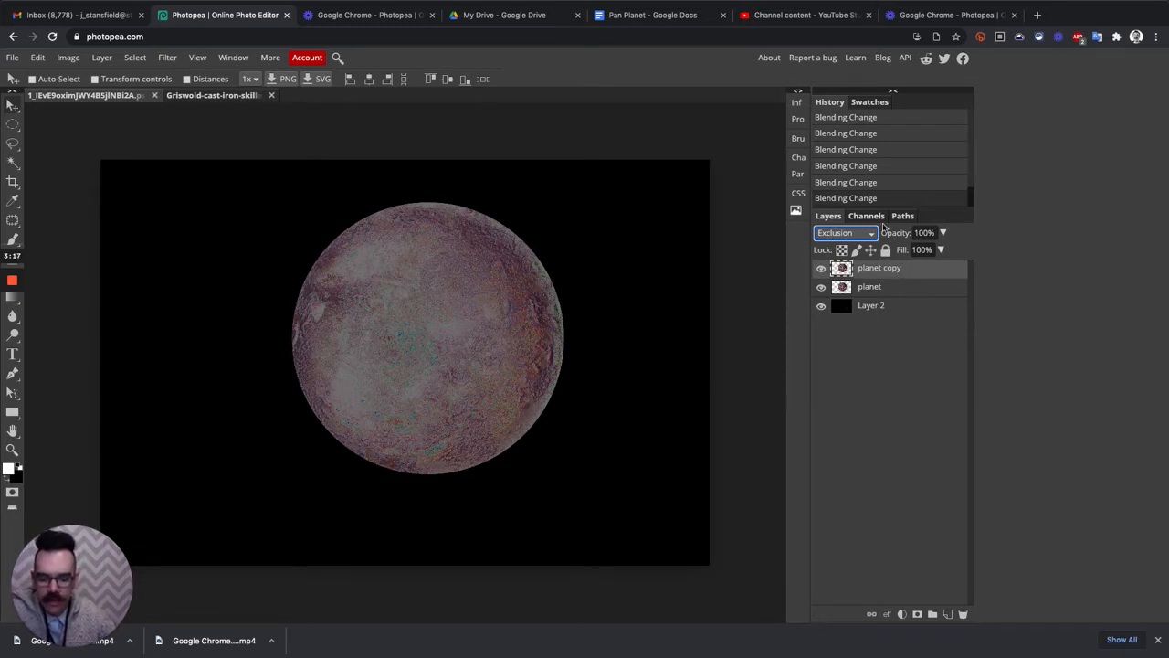
{"action": "left_click", "coordinate": [884, 285], "text": "shift"}
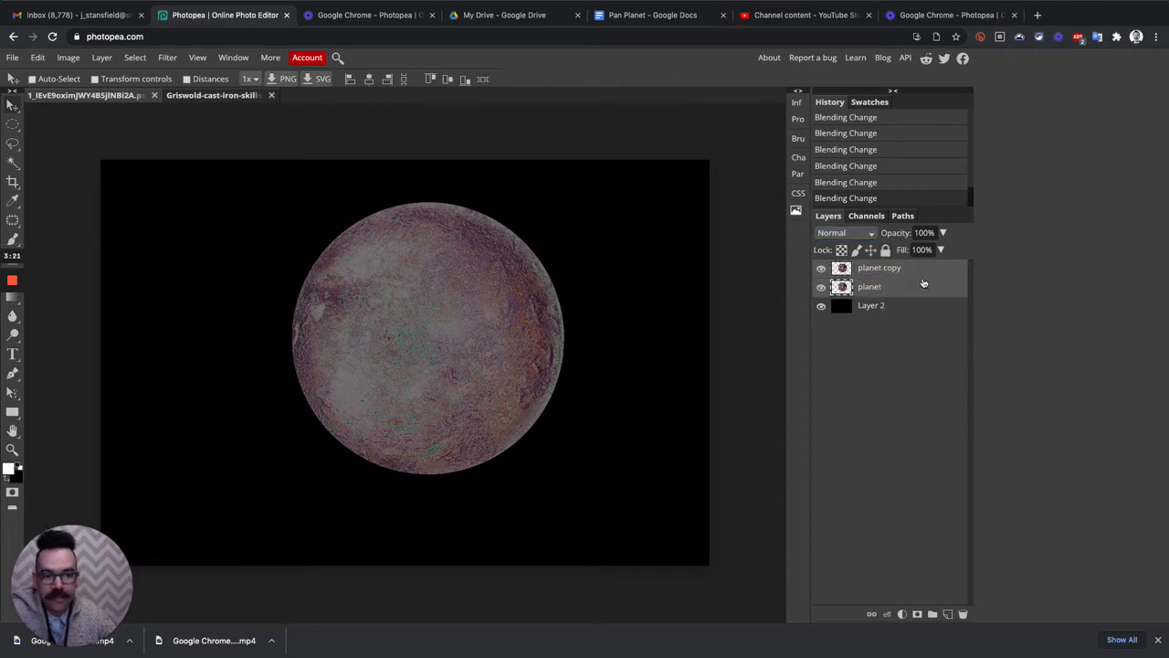
{"action": "left_click", "coordinate": [102, 58]}
{"action": "mouse_move", "coordinate": [157, 371]}
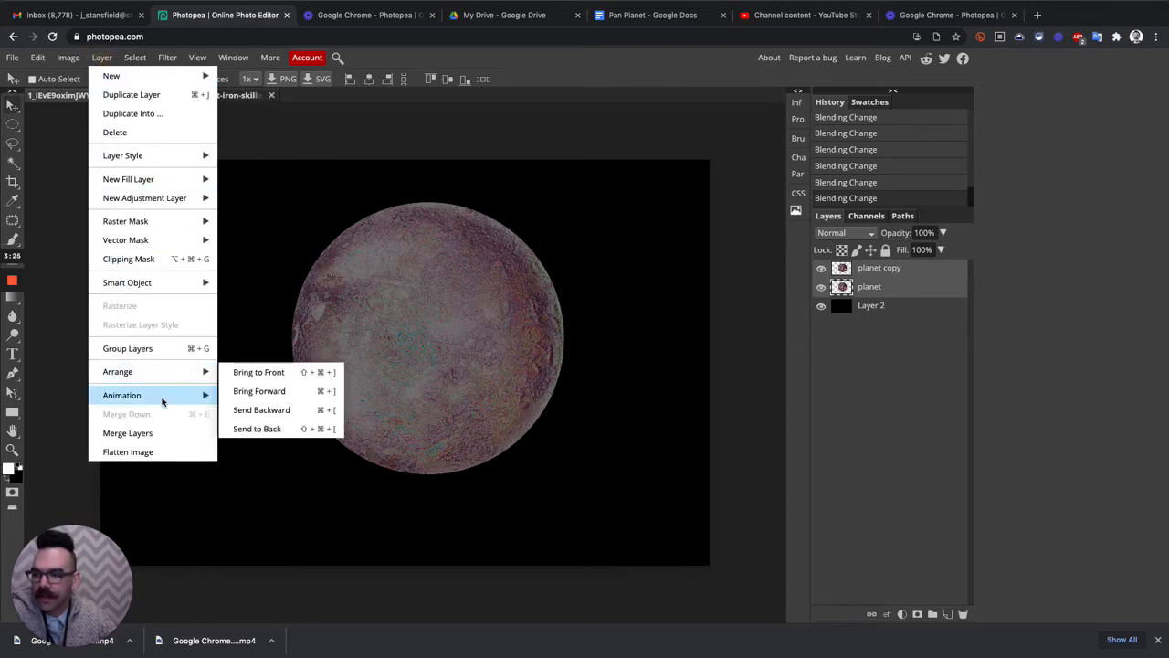
{"action": "left_click", "coordinate": [153, 434]}
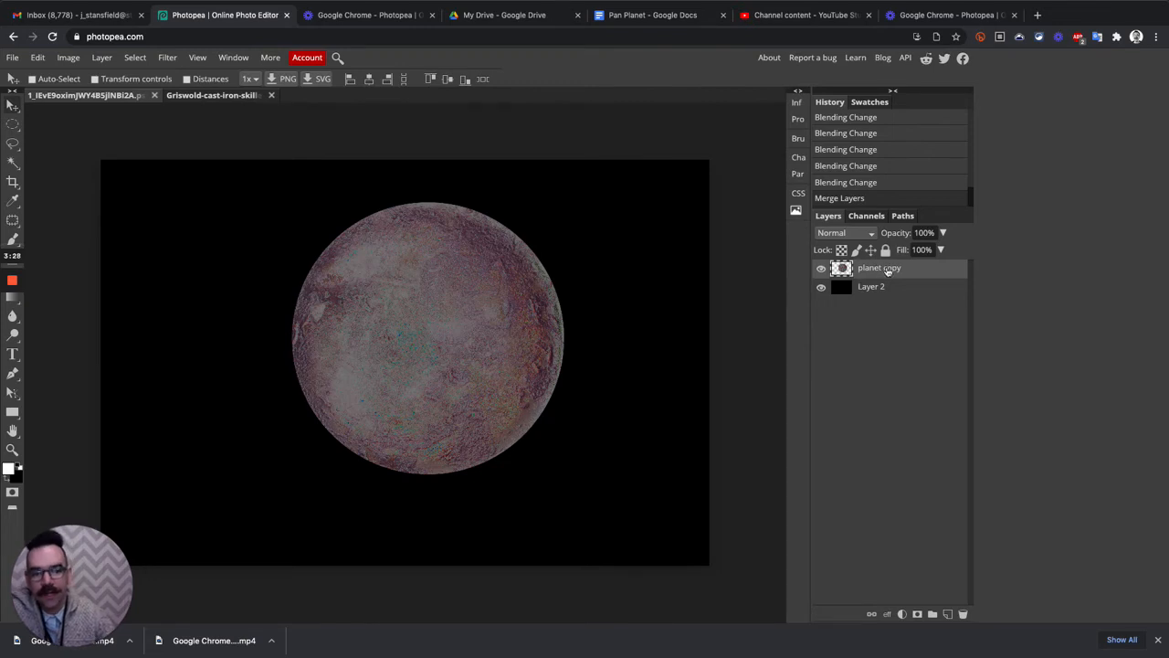
{"action": "left_click", "coordinate": [820, 267]}
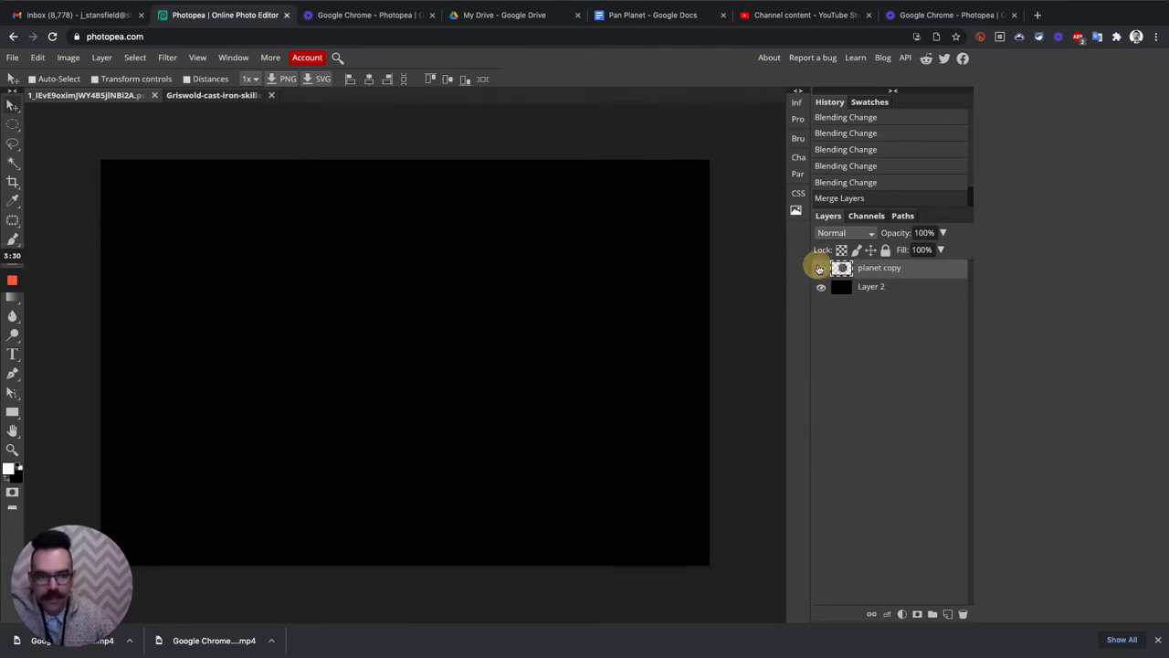
{"action": "left_click", "coordinate": [820, 268]}
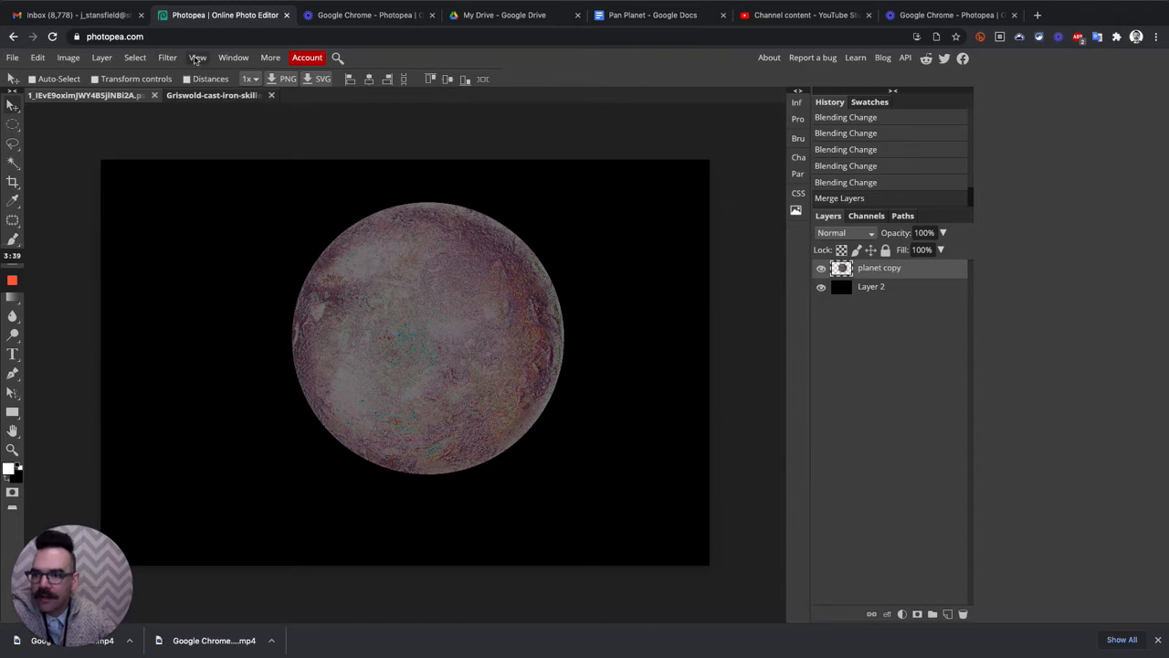
Step: Try a Radial Blur in Spin mode with amount 51 on the merged planet layer, and discard it
{"action": "left_click", "coordinate": [166, 59]}
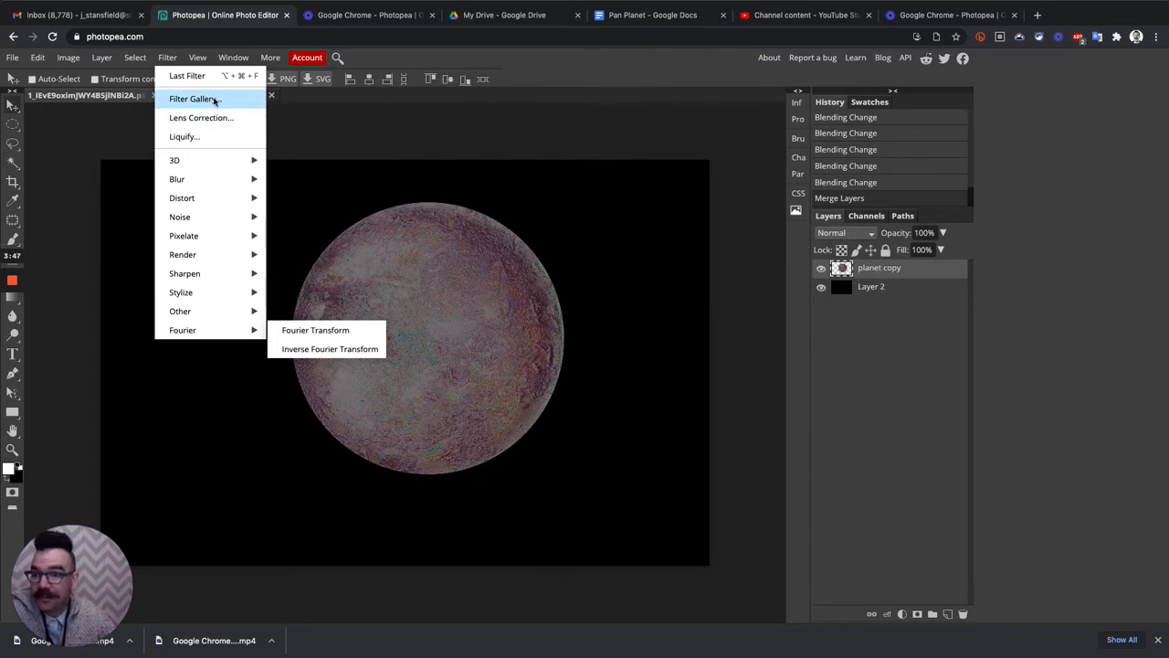
{"action": "mouse_move", "coordinate": [214, 217]}
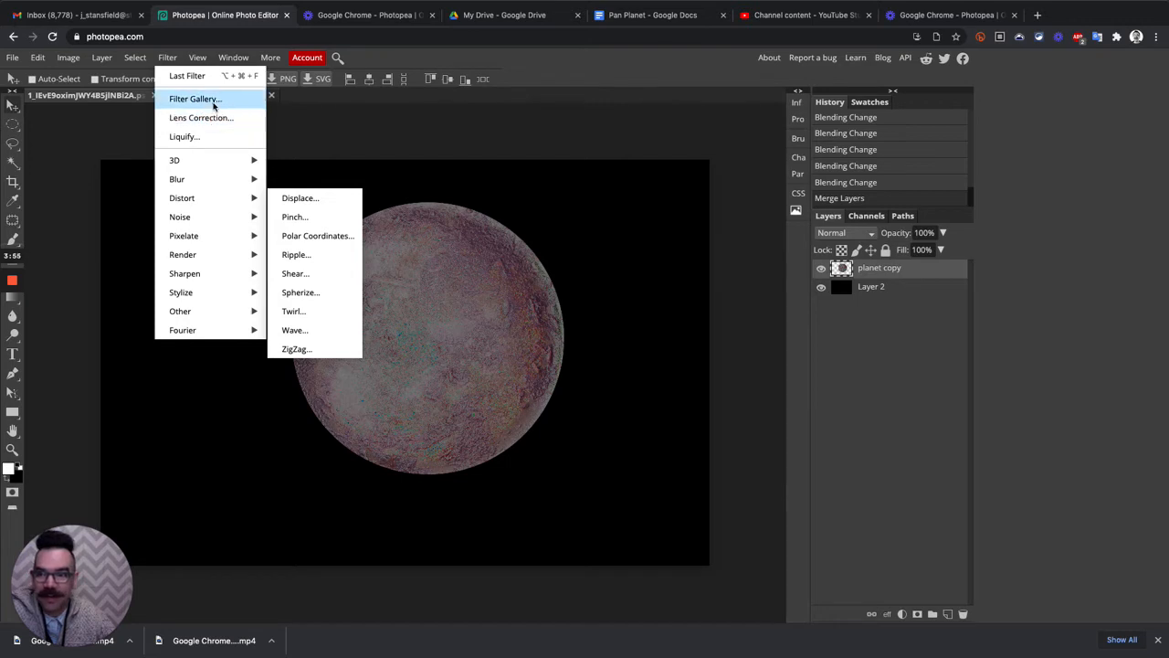
{"action": "mouse_move", "coordinate": [215, 181]}
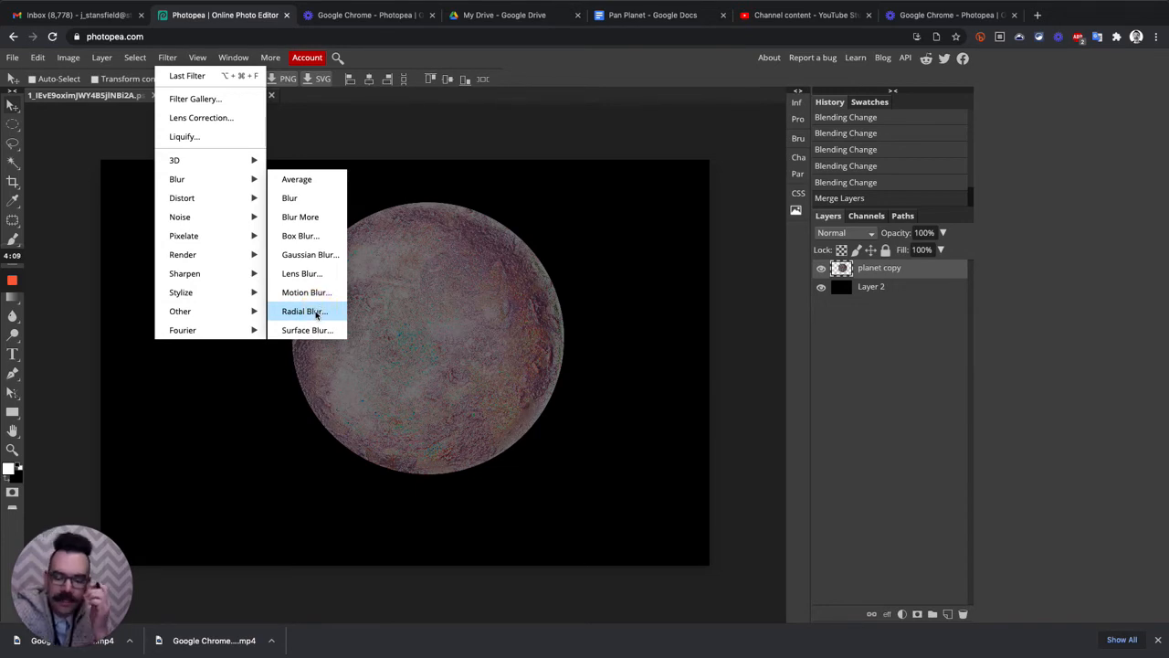
{"action": "left_click", "coordinate": [304, 311]}
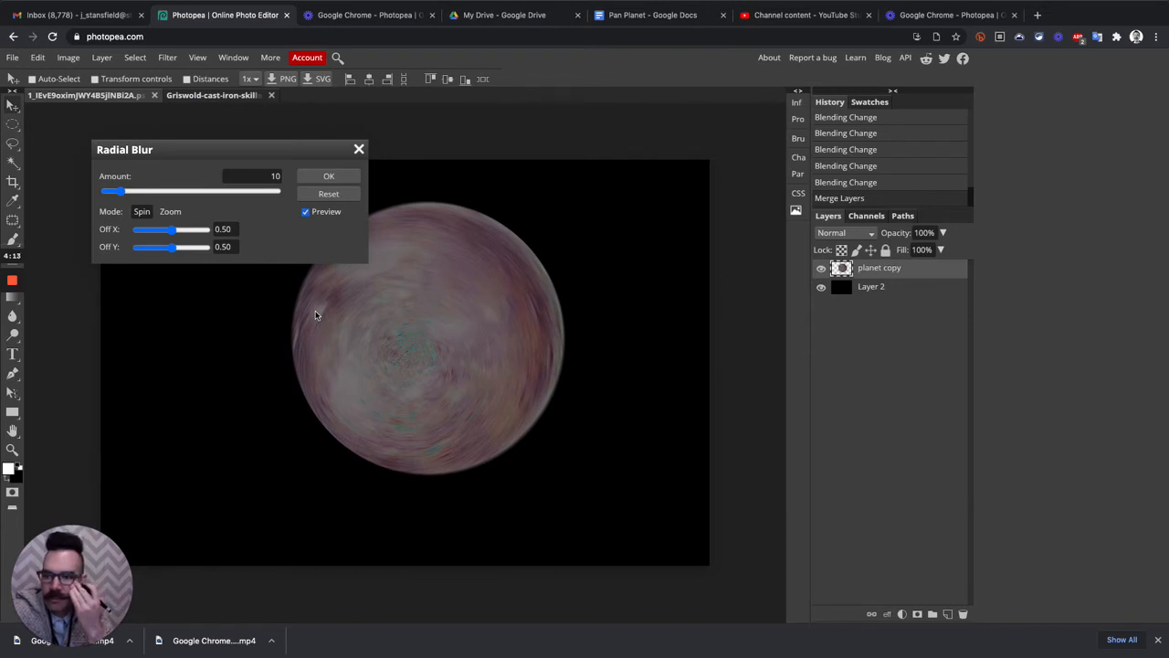
{"action": "left_click", "coordinate": [163, 192]}
{"action": "left_click", "coordinate": [165, 192]}
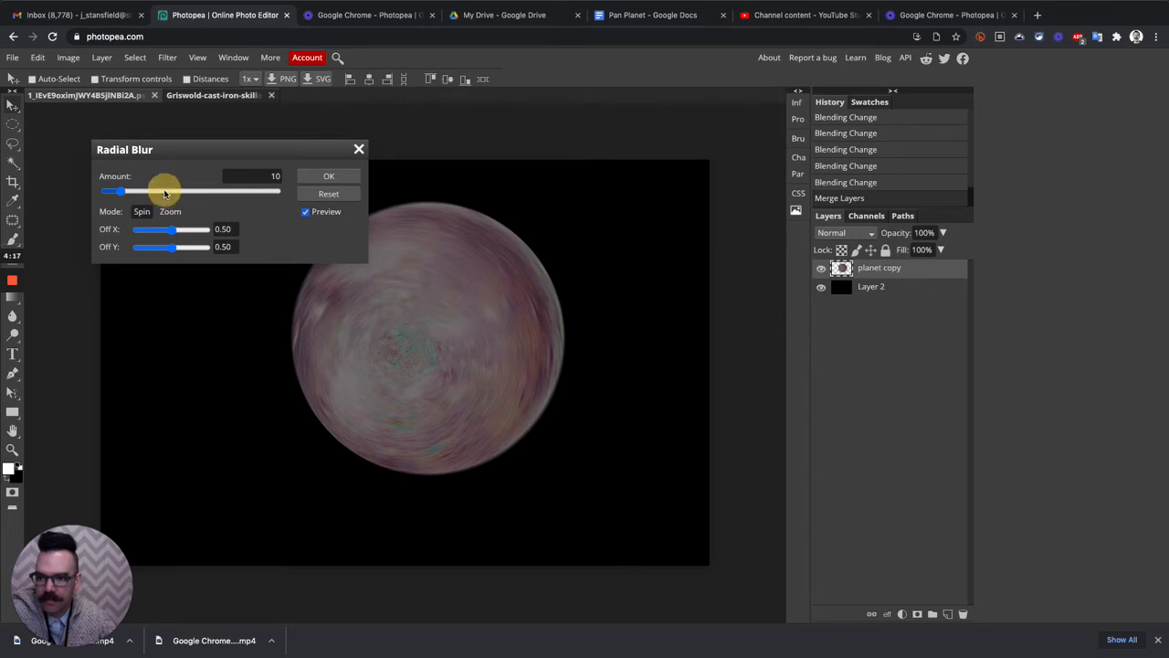
{"action": "left_click", "coordinate": [163, 193]}
{"action": "left_click", "coordinate": [156, 190]}
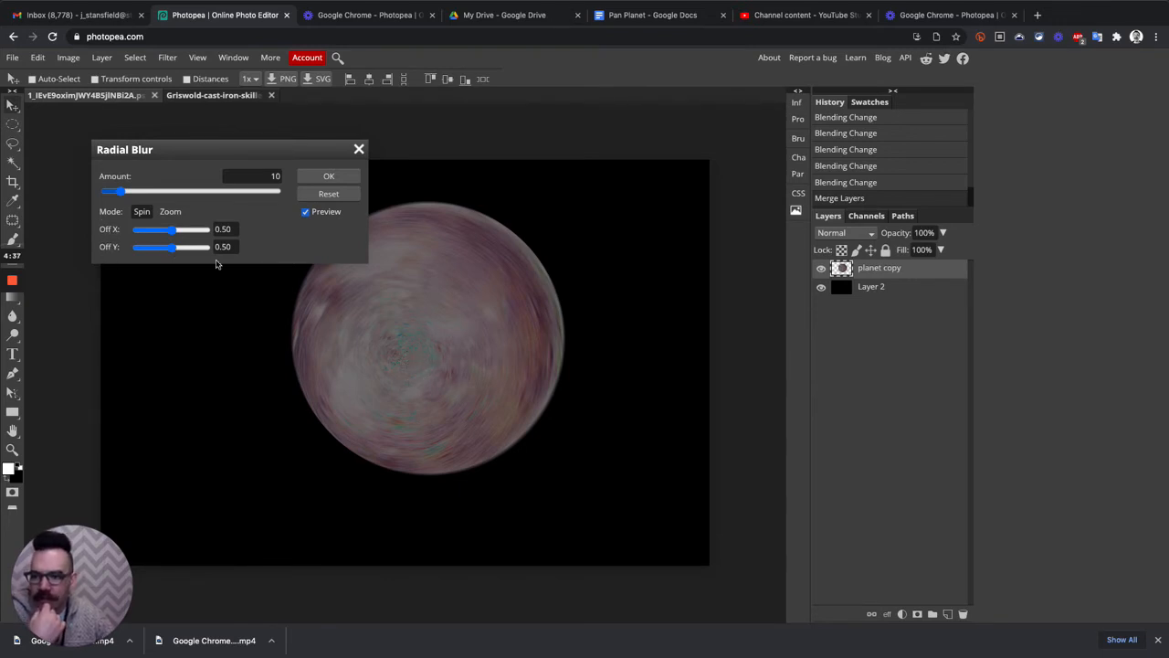
{"action": "left_click", "coordinate": [191, 191]}
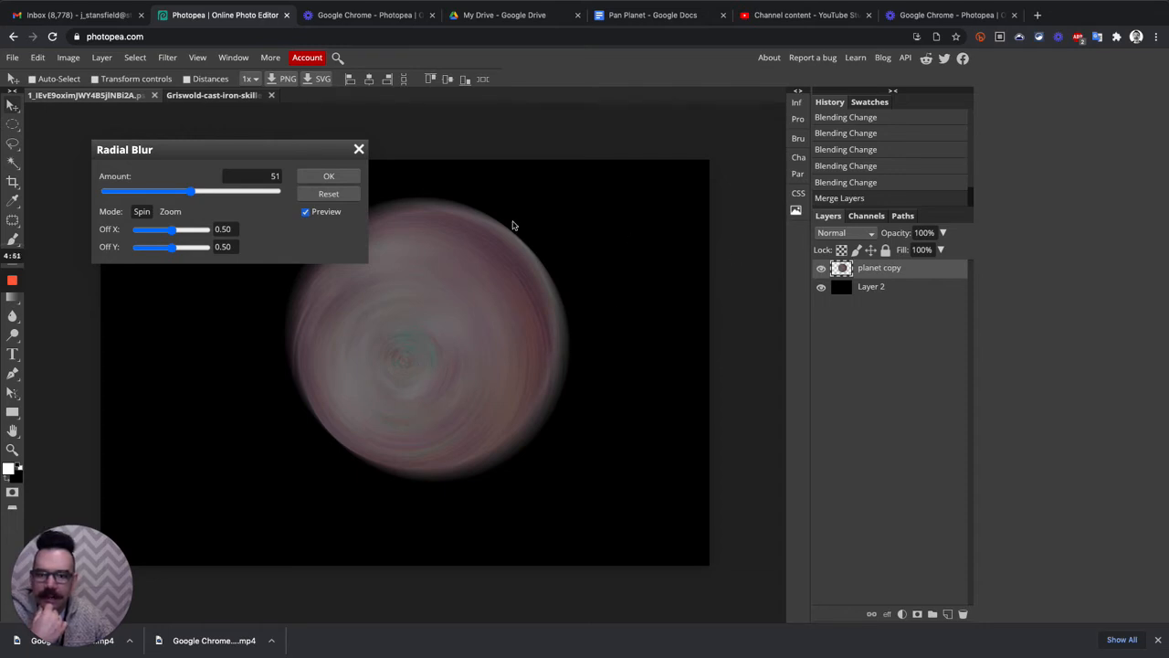
{"action": "left_click", "coordinate": [358, 150]}
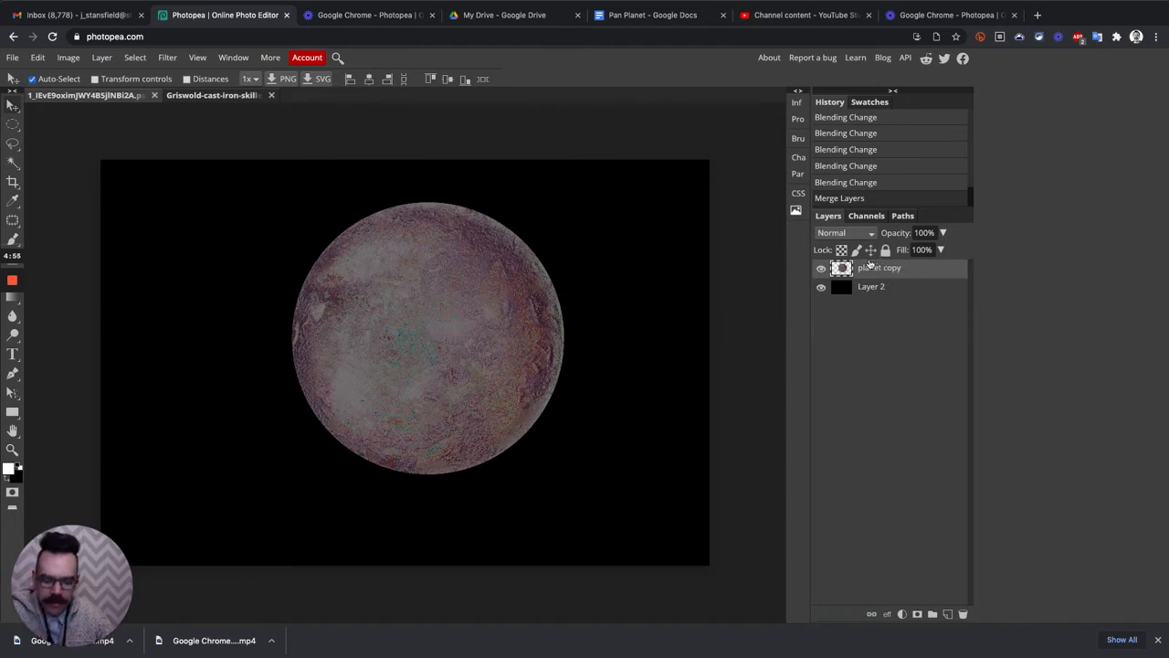
Step: Duplicate the merged planet layer and apply a Radial Blur with the default settings to the duplicate
{"action": "key", "text": "ctrl+j"}
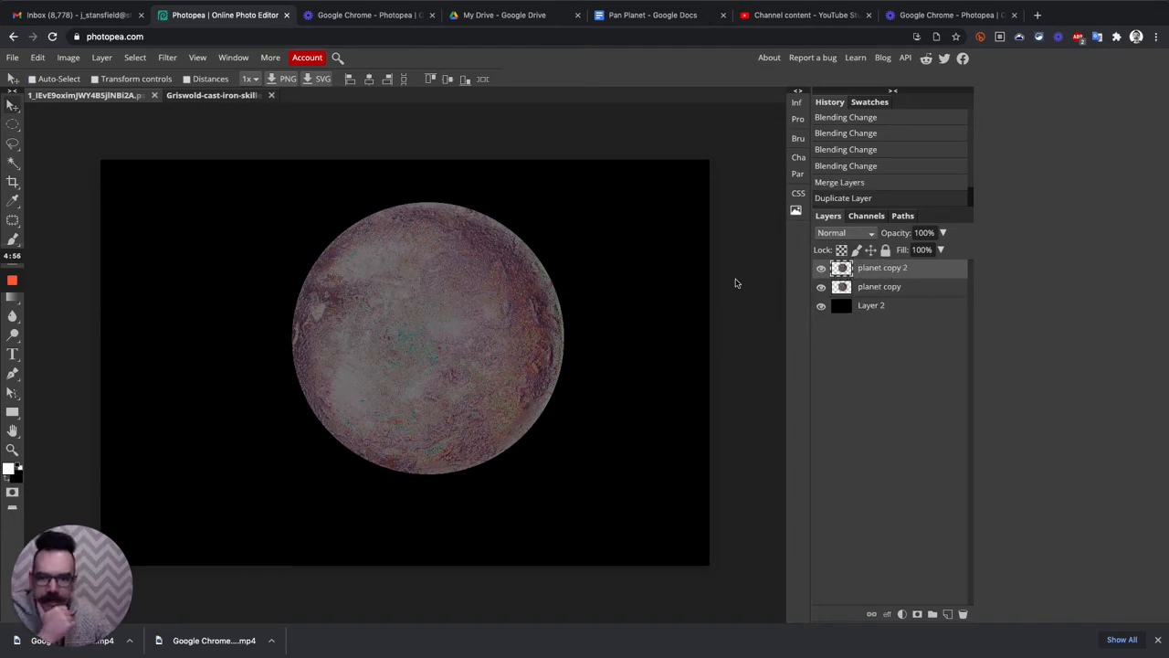
{"action": "left_click", "coordinate": [167, 56]}
{"action": "mouse_move", "coordinate": [204, 242]}
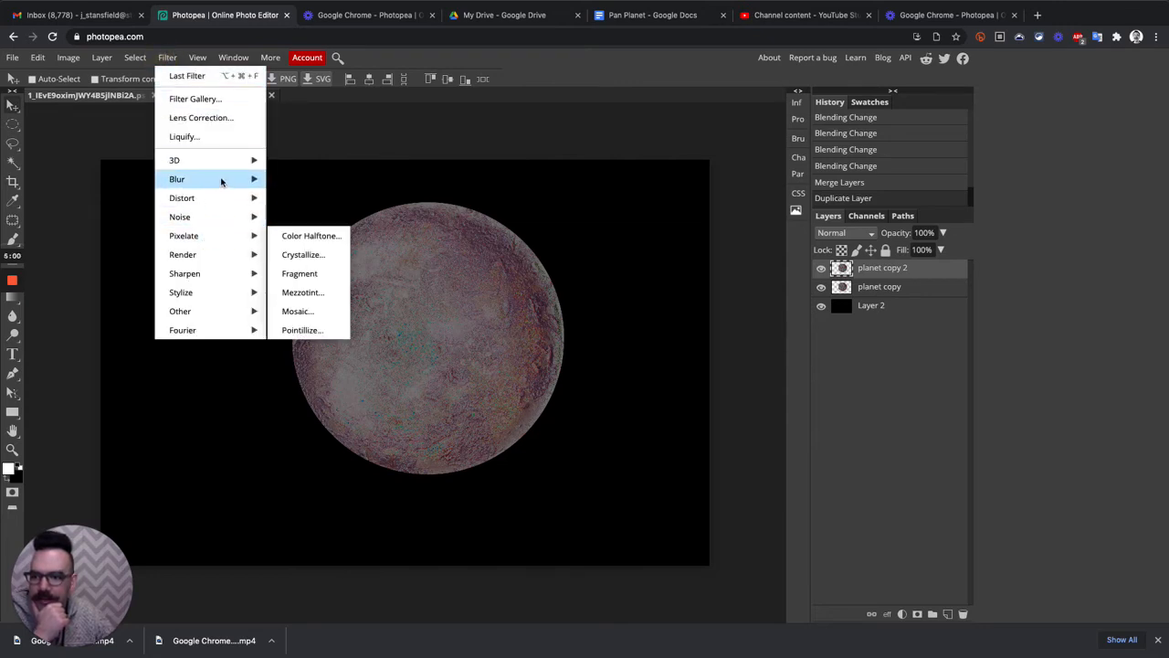
{"action": "mouse_move", "coordinate": [217, 180]}
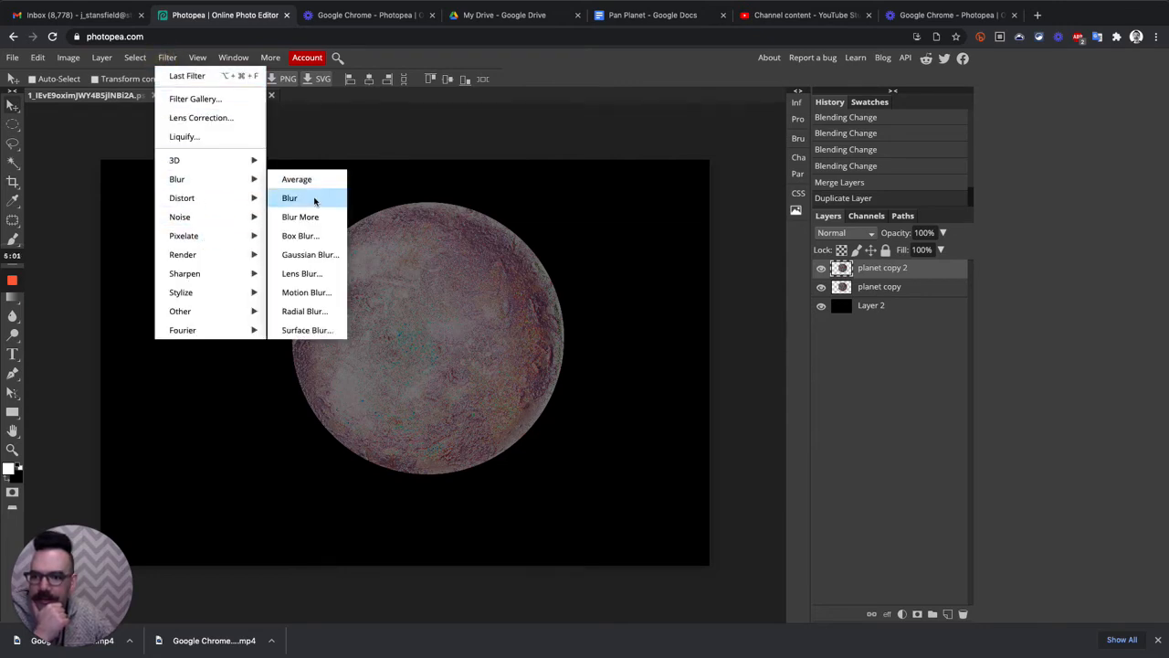
{"action": "left_click", "coordinate": [314, 308]}
{"action": "left_click", "coordinate": [328, 175]}
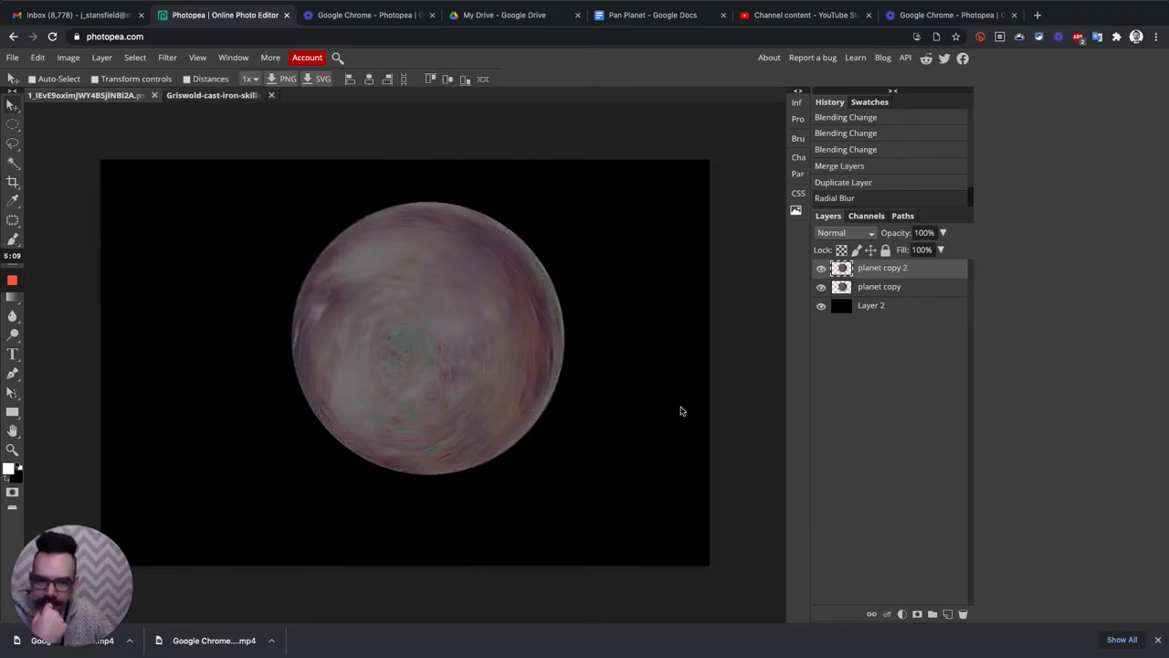
Step: Try the Overlay blend mode on the blurred planet duplicate, and set it to Screen
{"action": "left_click", "coordinate": [851, 237]}
{"action": "left_click", "coordinate": [857, 399]}
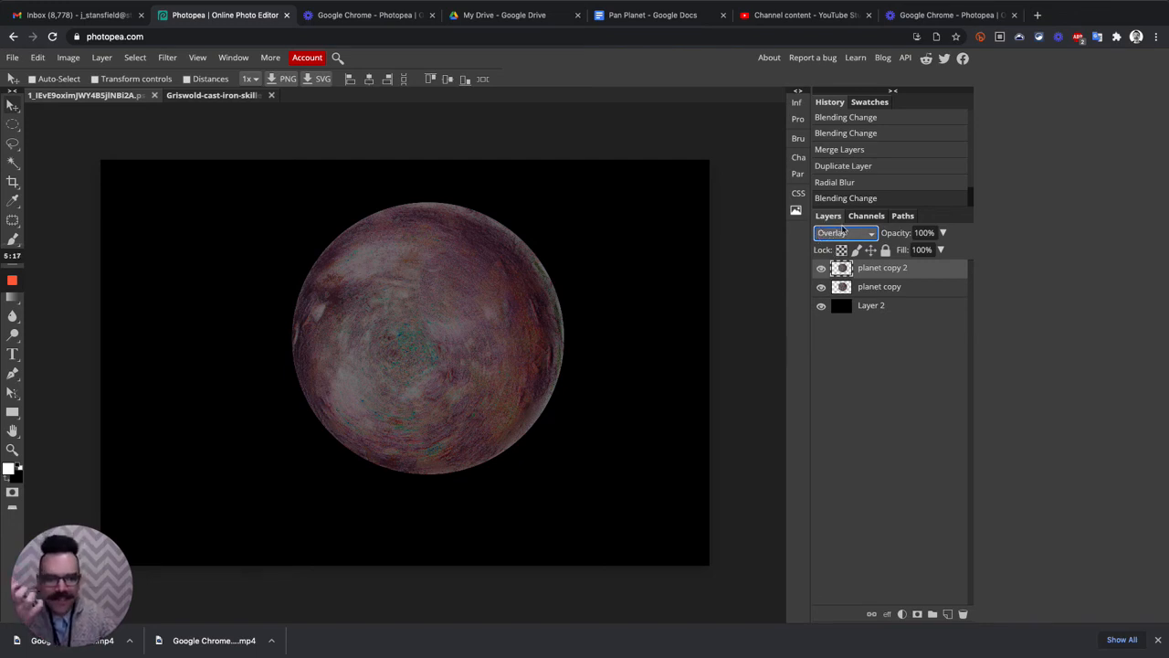
{"action": "left_click", "coordinate": [846, 234]}
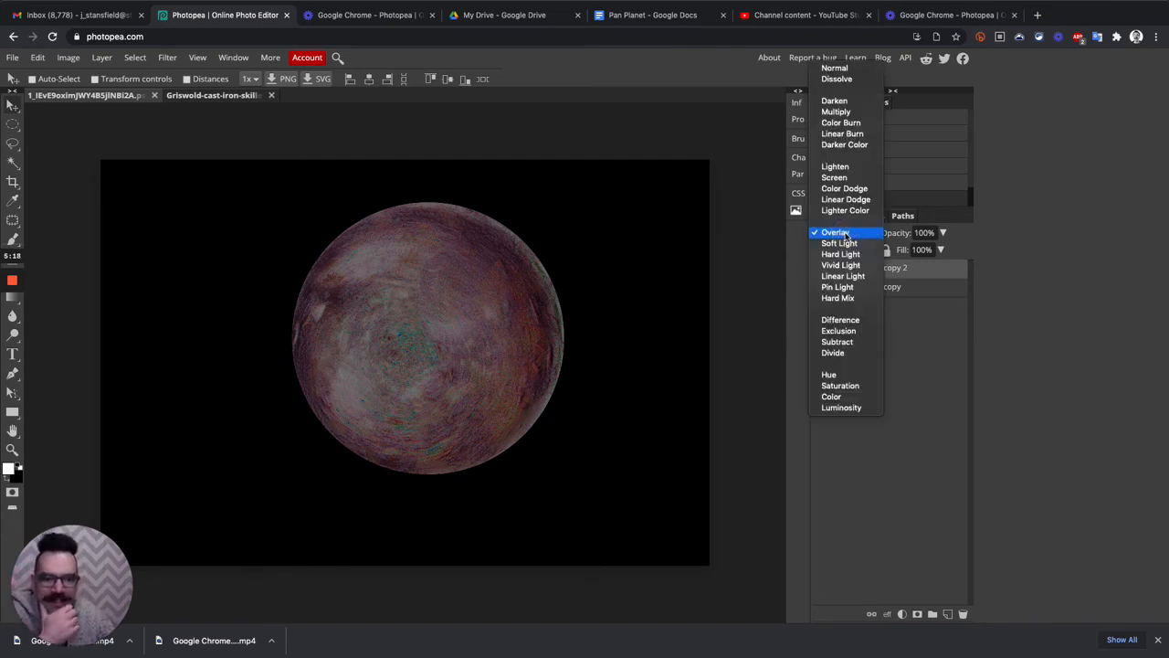
{"action": "left_click", "coordinate": [845, 178]}
{"action": "left_click", "coordinate": [843, 235]}
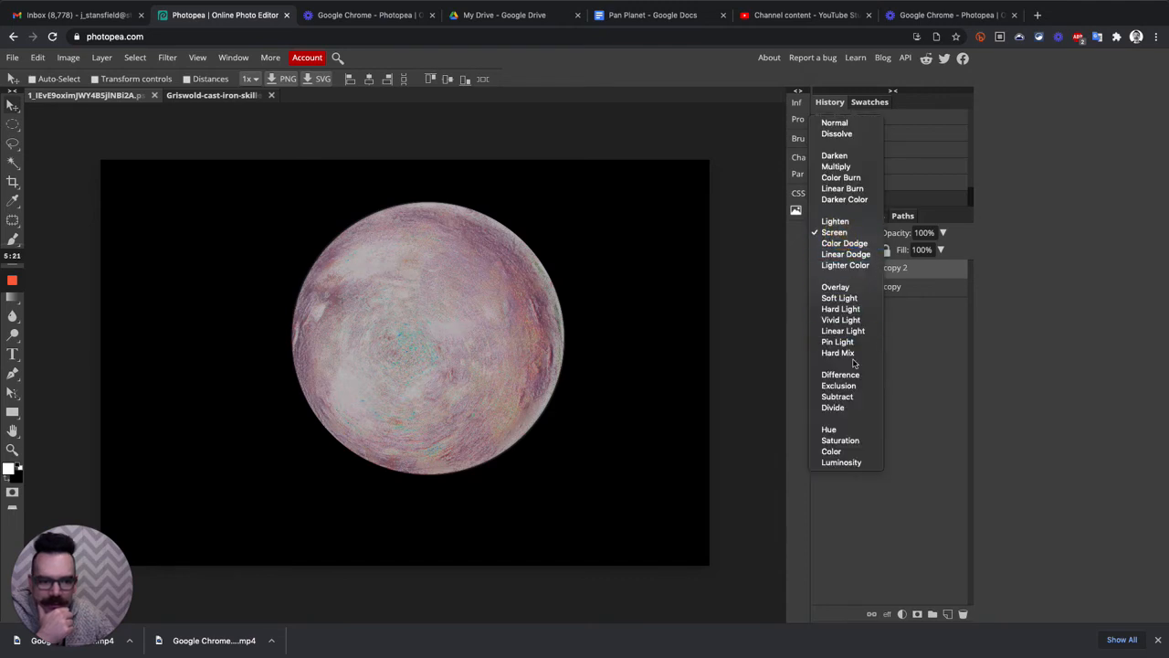
{"action": "left_click", "coordinate": [839, 293]}
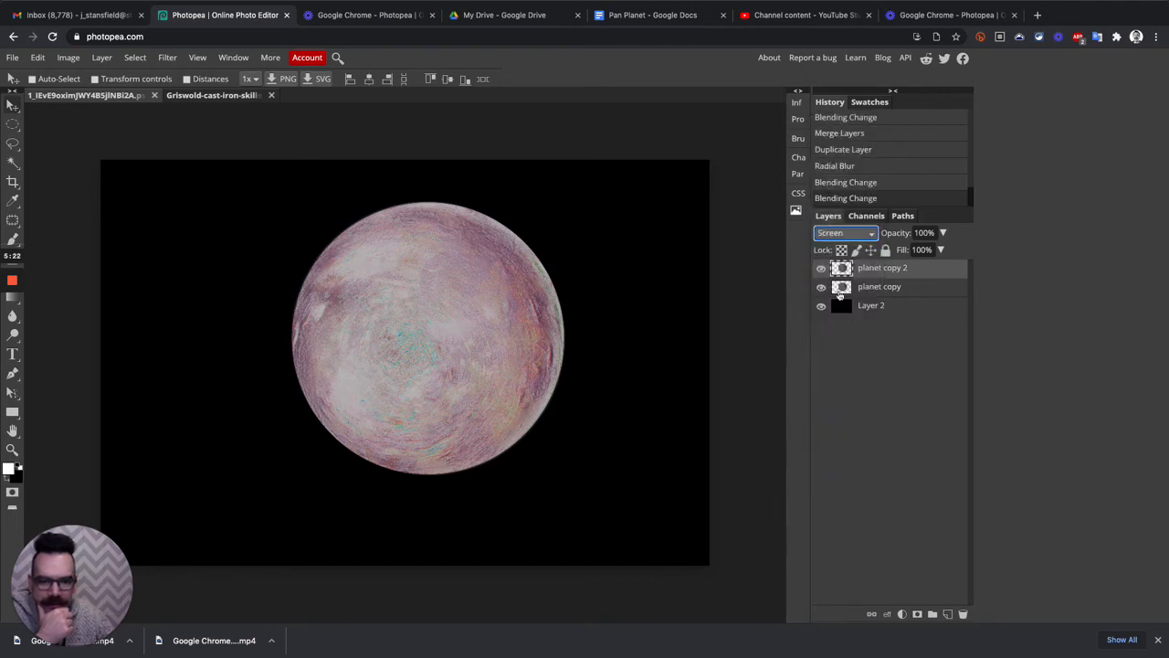
Step: Try the Exclusion, Linear Dodge, Normal, Saturation and Luminosity blend modes on the blurred planet duplicate
{"action": "left_click", "coordinate": [851, 232]}
{"action": "left_click", "coordinate": [848, 243]}
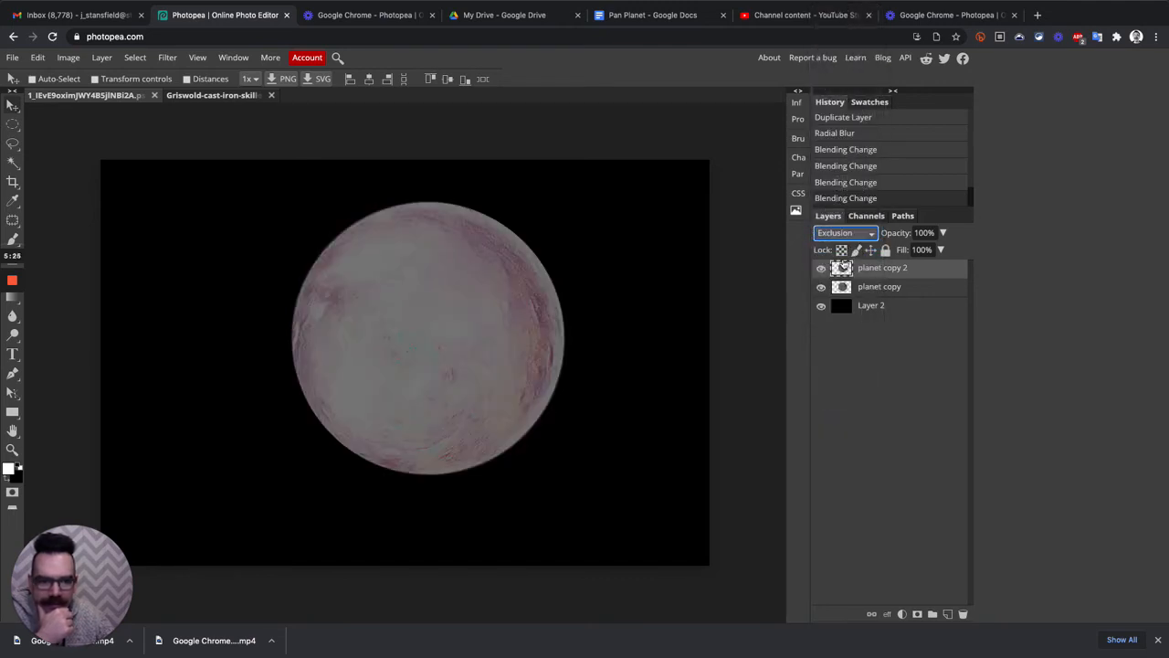
{"action": "left_click", "coordinate": [844, 233]}
{"action": "left_click", "coordinate": [857, 98]}
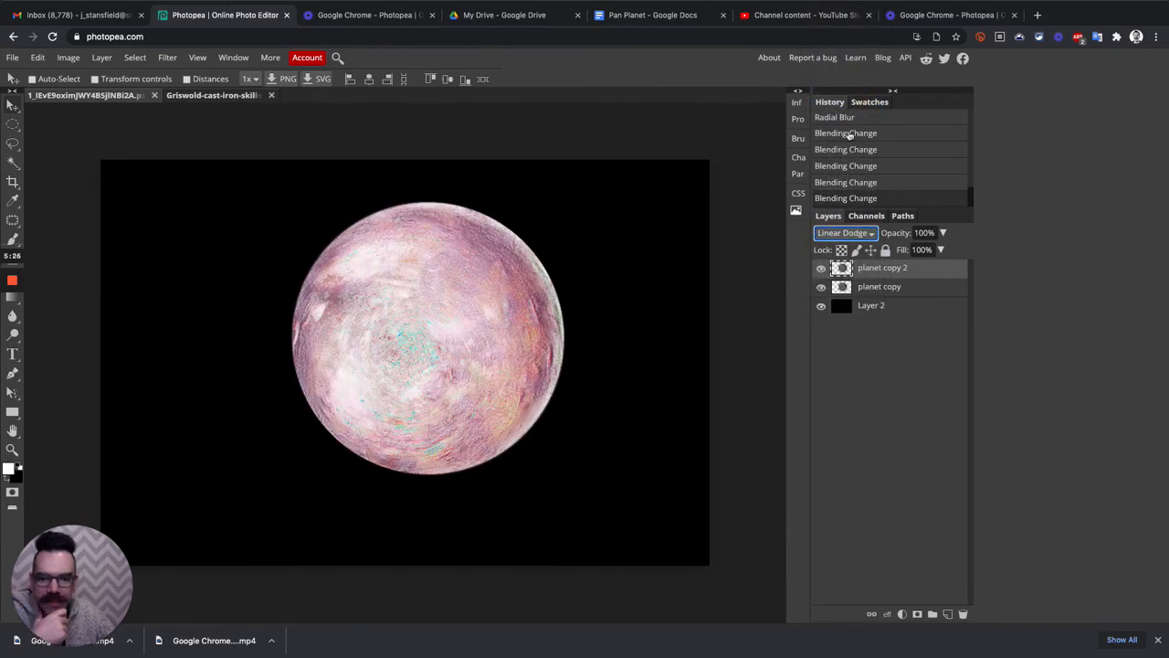
{"action": "left_click", "coordinate": [856, 233]}
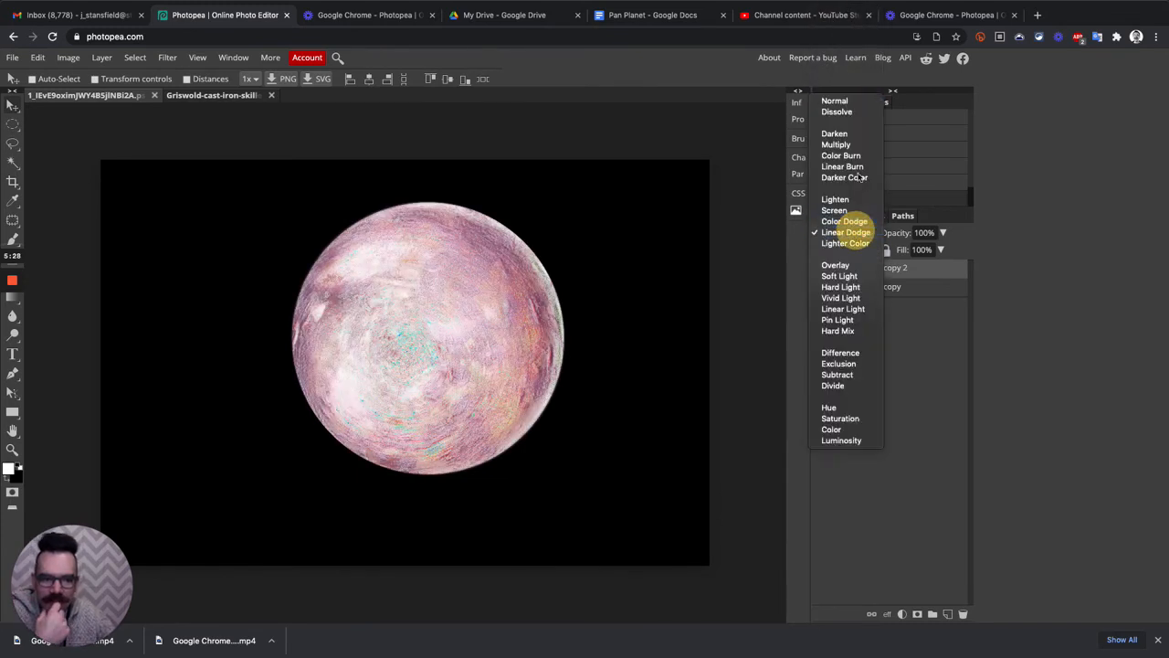
{"action": "left_click", "coordinate": [835, 101]}
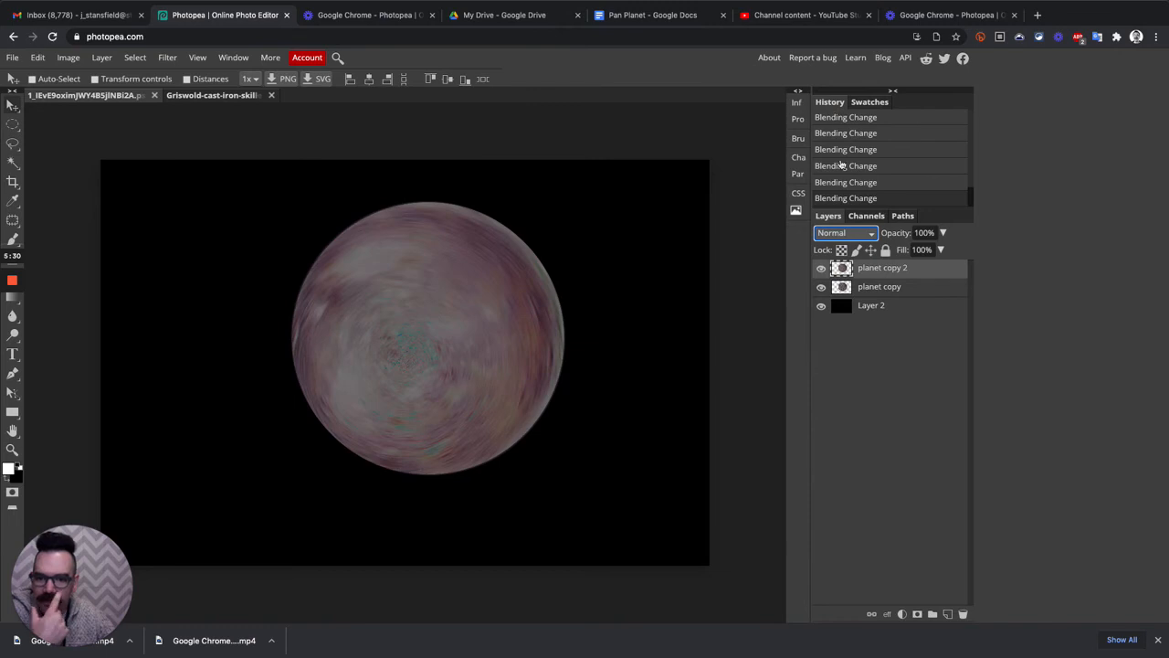
{"action": "left_click", "coordinate": [846, 233]}
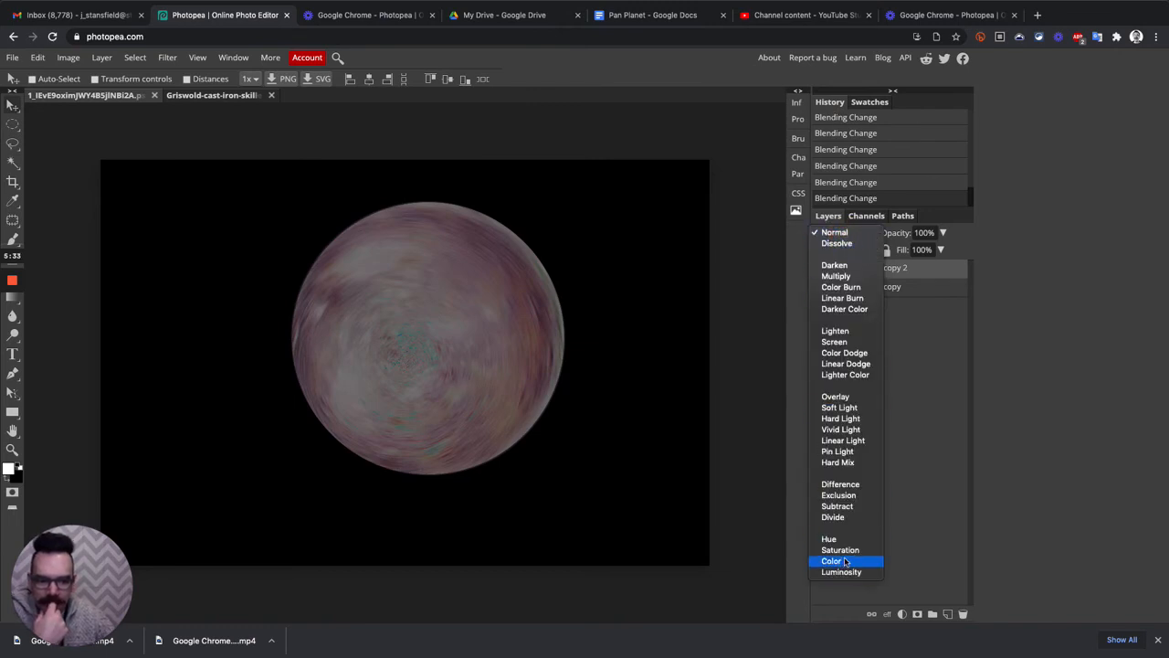
{"action": "left_click", "coordinate": [840, 550]}
{"action": "left_click", "coordinate": [836, 232]}
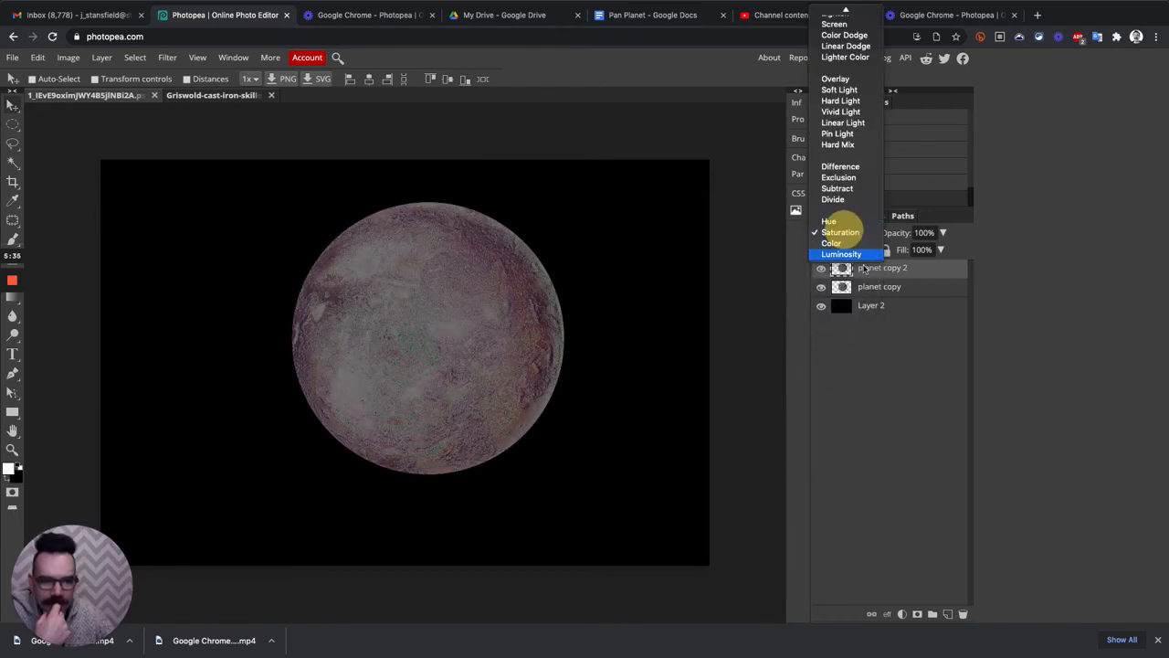
{"action": "left_click", "coordinate": [846, 254]}
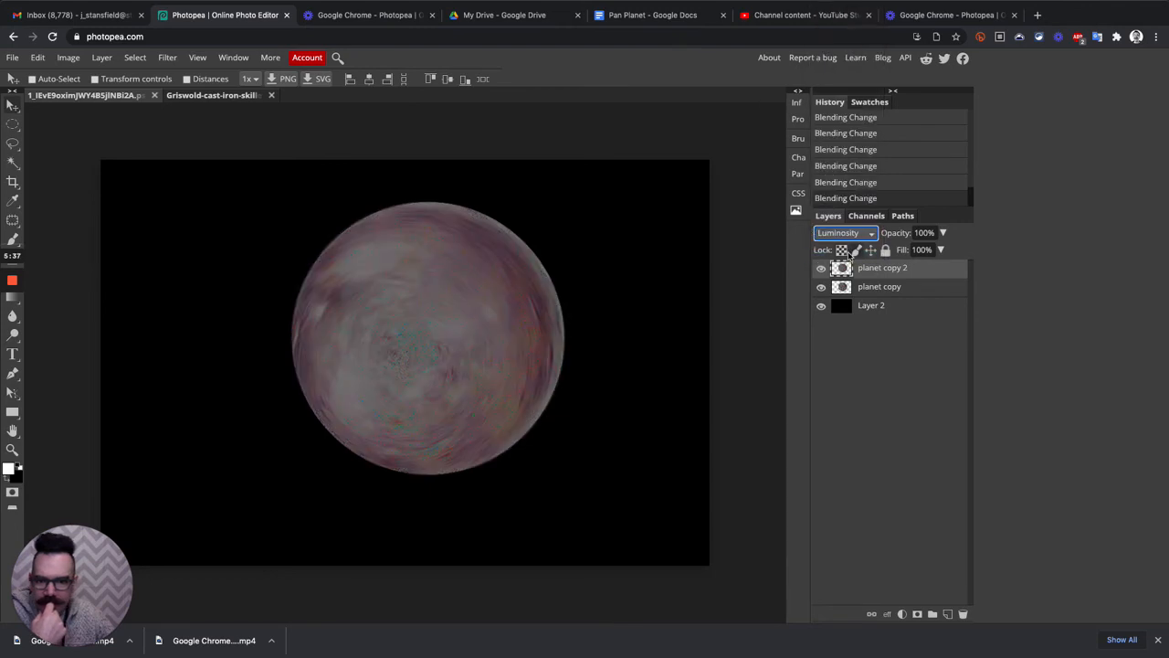
Step: Set the blurred planet duplicate's blend mode to Screen and merge it with the planet layer beneath it
{"action": "left_click", "coordinate": [843, 234]}
{"action": "scroll", "coordinate": [849, 137], "scroll_direction": "up", "scroll_amount": 3}
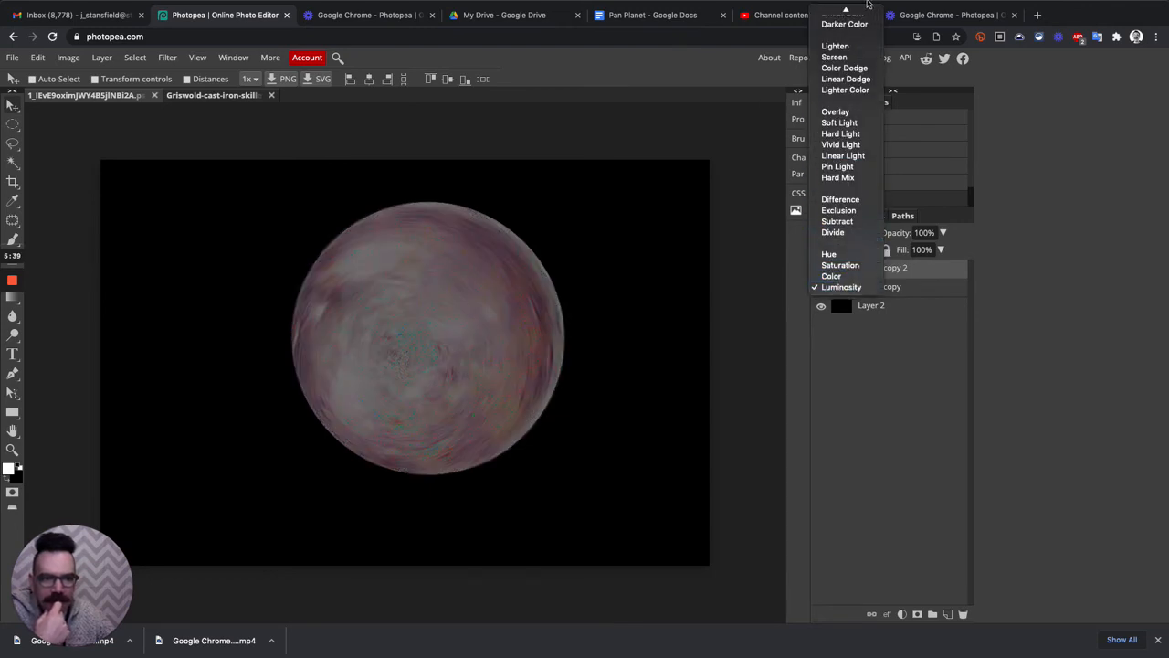
{"action": "left_click", "coordinate": [851, 77]}
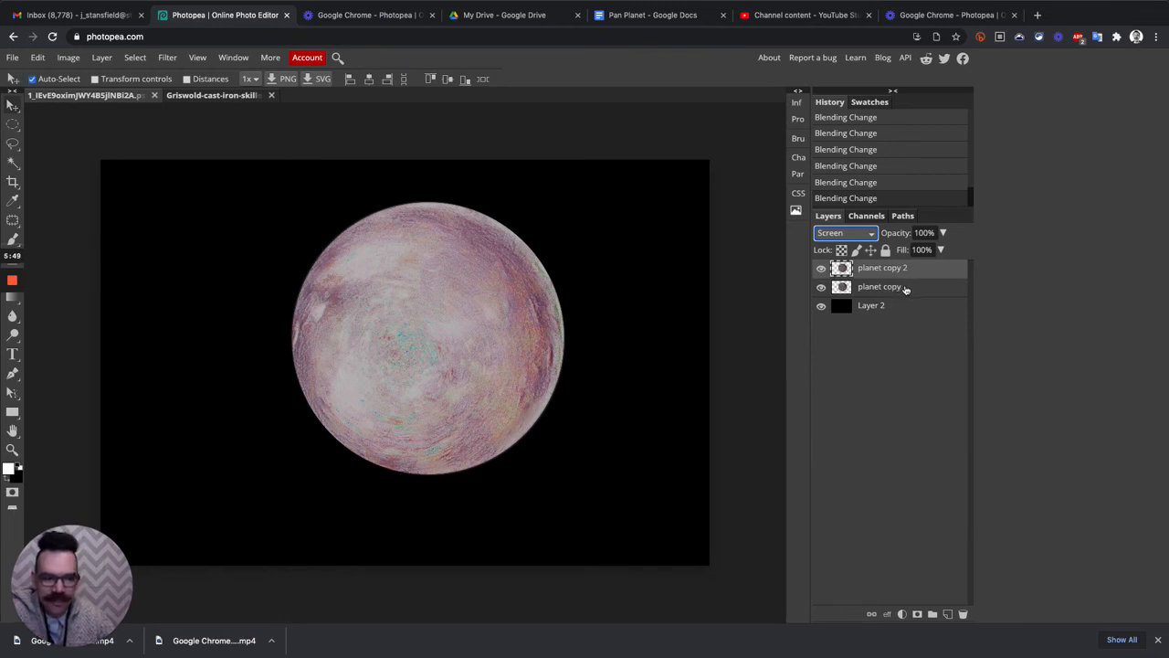
{"action": "left_click", "coordinate": [895, 287], "text": "shift"}
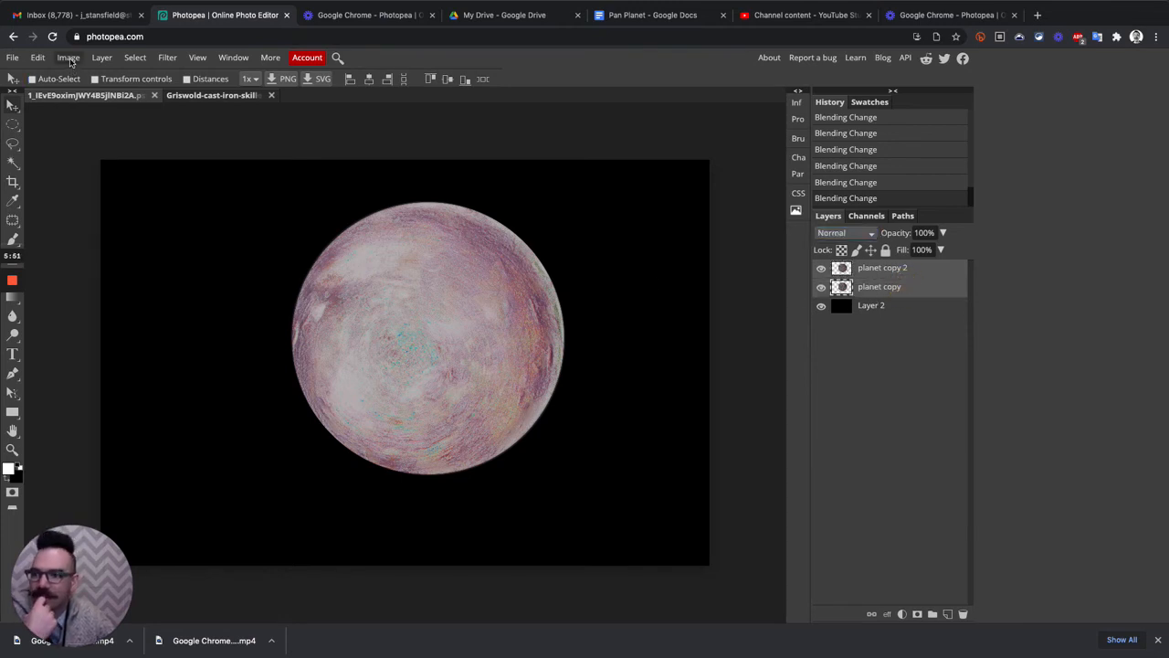
{"action": "left_click", "coordinate": [101, 58]}
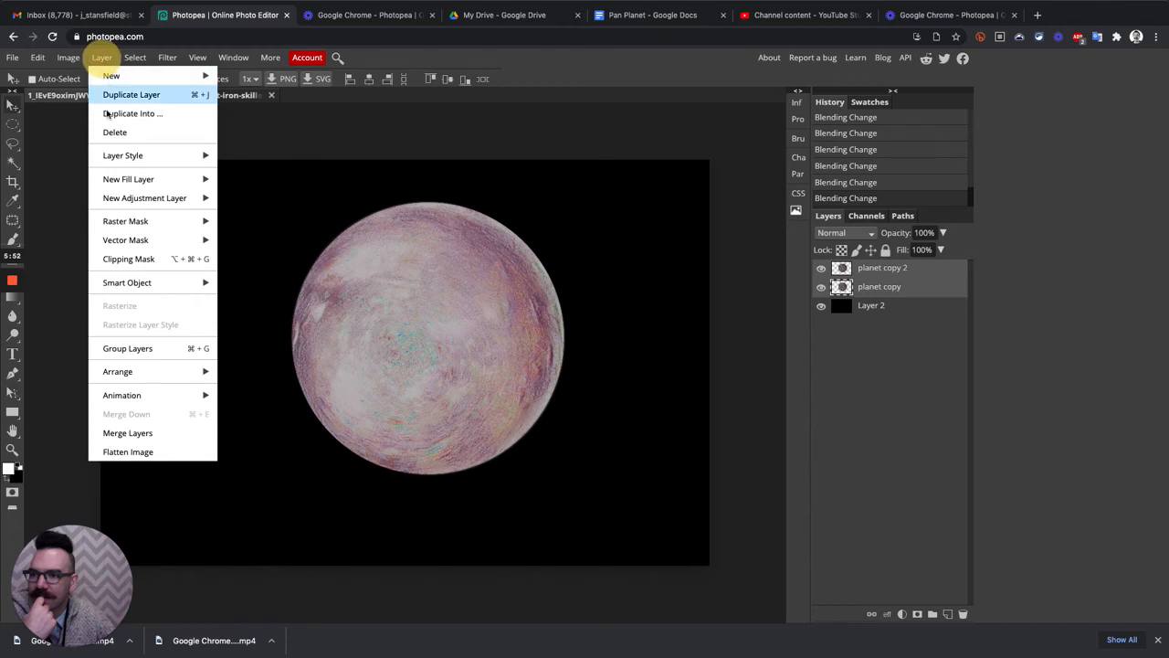
{"action": "left_click", "coordinate": [128, 433]}
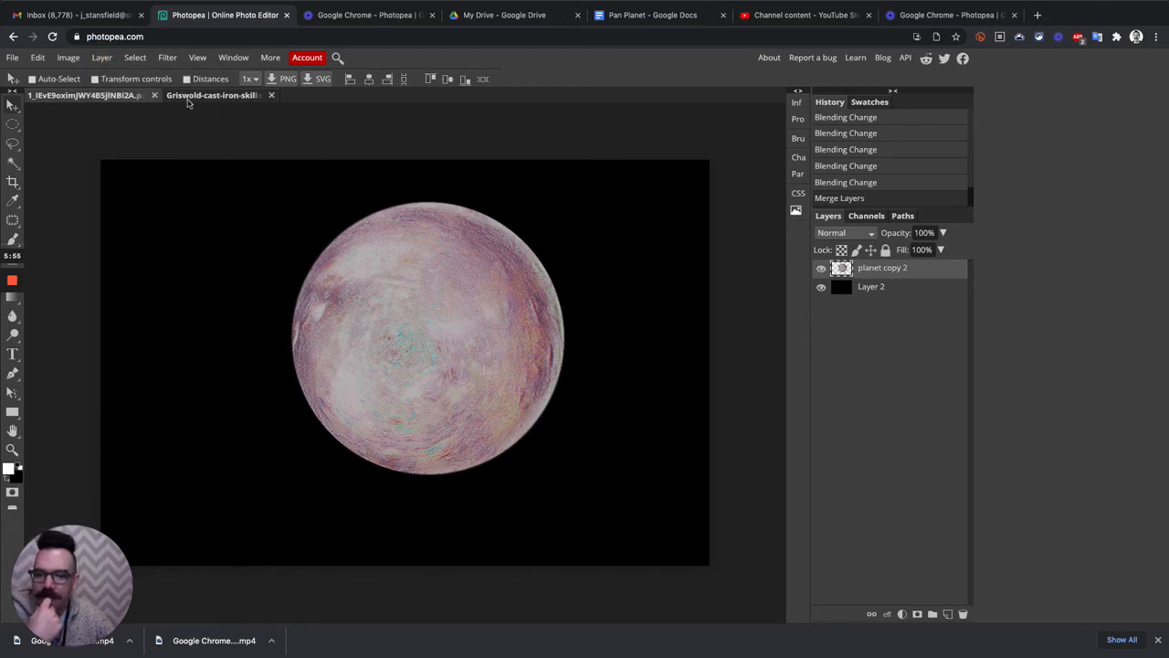
Step: Adjust the merged planet layer's Hue/Saturation to hue 20, saturation 38 and lightness -34
{"action": "left_click", "coordinate": [69, 58]}
{"action": "mouse_move", "coordinate": [88, 76]}
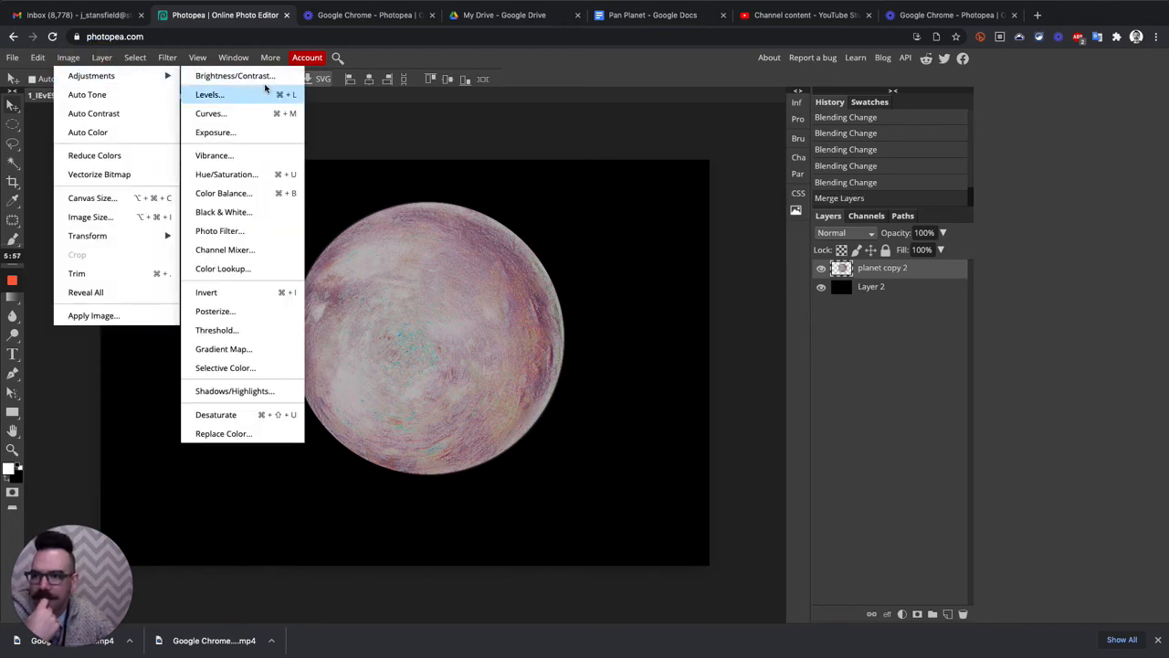
{"action": "left_click", "coordinate": [250, 173]}
{"action": "left_click_drag", "start_coordinate": [755, 266], "coordinate": [726, 265]}
{"action": "left_click", "coordinate": [786, 231]}
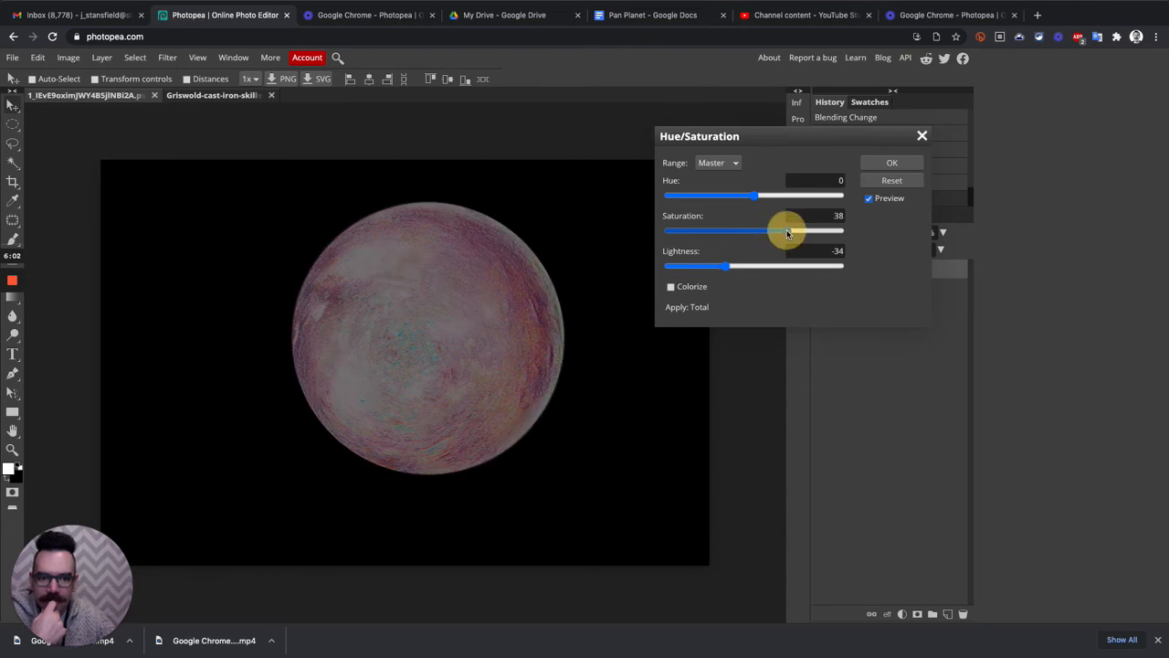
{"action": "left_click_drag", "start_coordinate": [735, 198], "coordinate": [766, 196]}
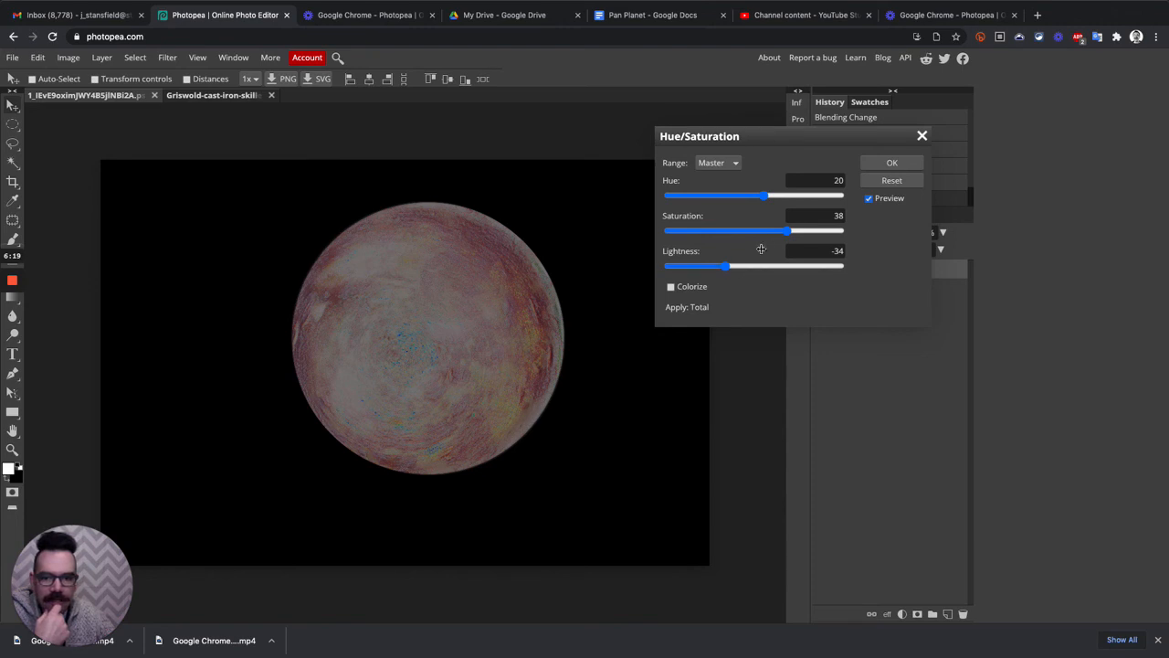
{"action": "left_click", "coordinate": [907, 164]}
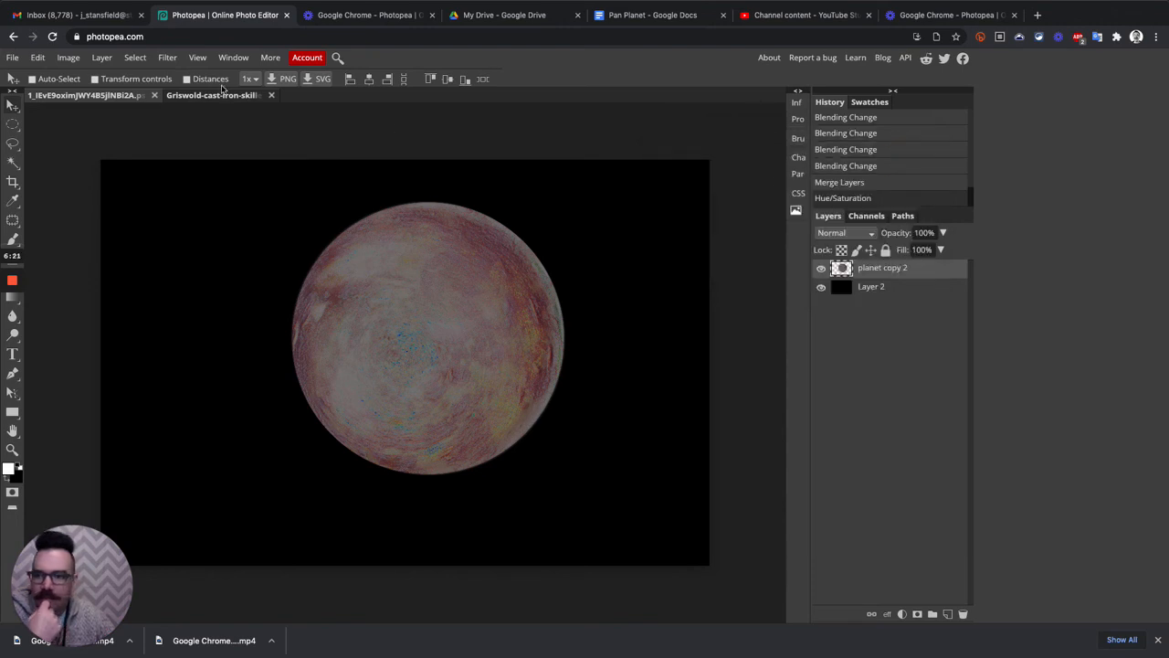
Step: Apply a Brightness/Contrast adjustment to the planet layer, raising the brightness to about 44 and increasing the contrast
{"action": "left_click", "coordinate": [69, 57]}
{"action": "mouse_move", "coordinate": [86, 76]}
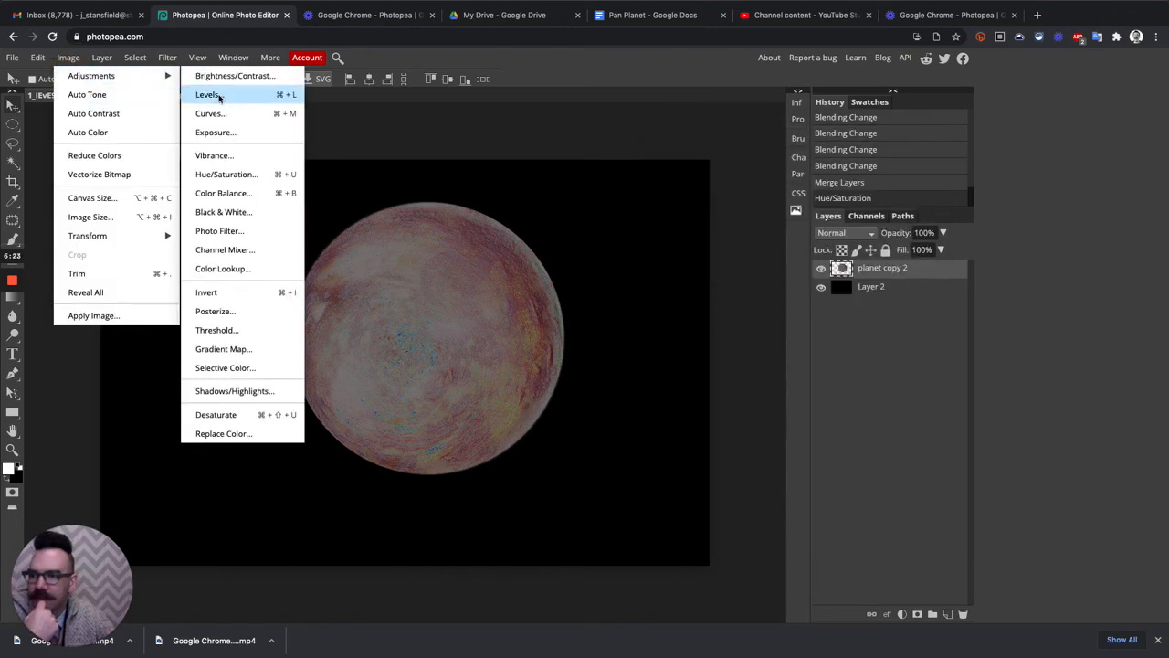
{"action": "left_click", "coordinate": [239, 77]}
{"action": "left_click_drag", "start_coordinate": [314, 153], "coordinate": [915, 151]}
{"action": "left_click_drag", "start_coordinate": [791, 192], "coordinate": [809, 229]}
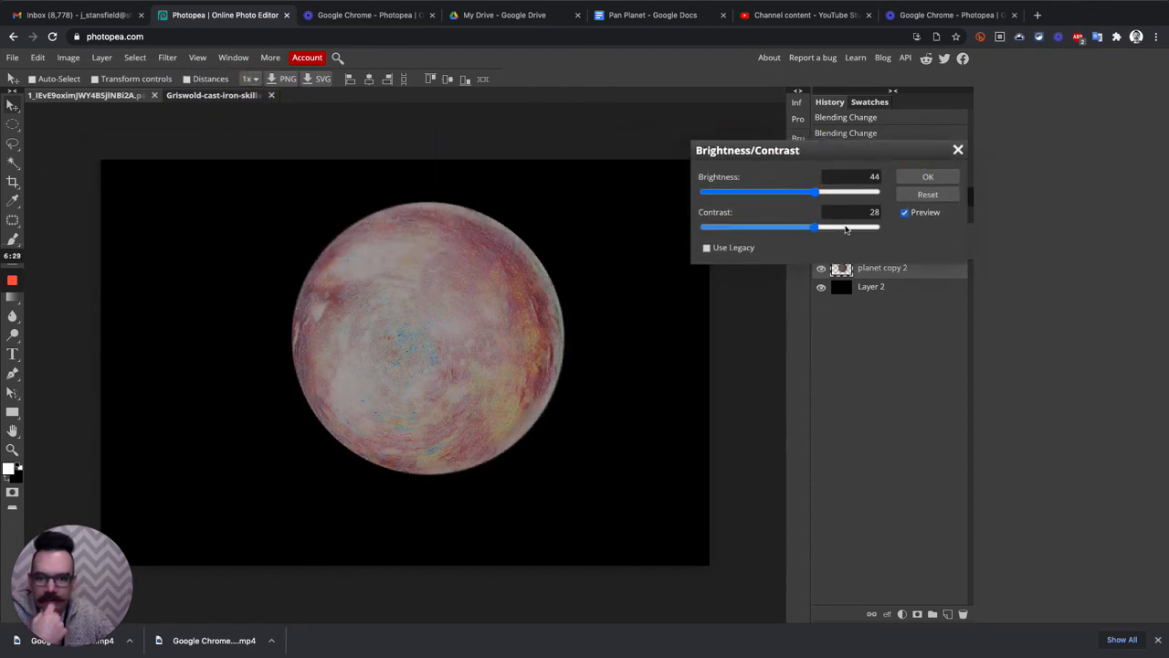
{"action": "left_click", "coordinate": [927, 176]}
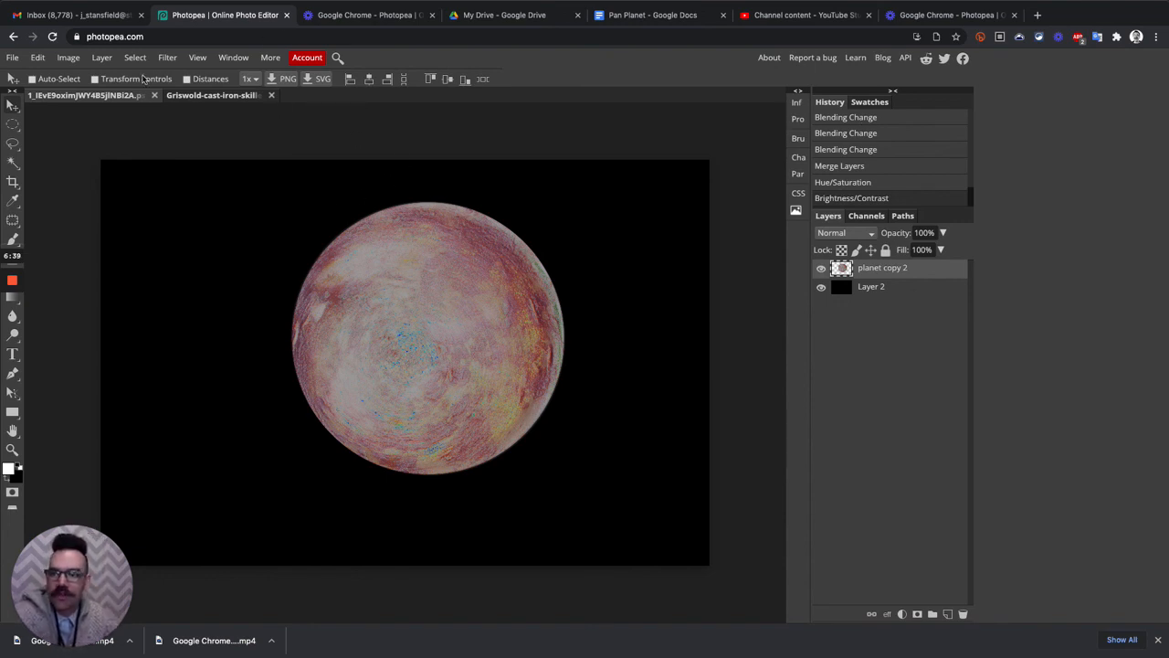
{"action": "left_click", "coordinate": [68, 57]}
{"action": "mouse_move", "coordinate": [74, 78]}
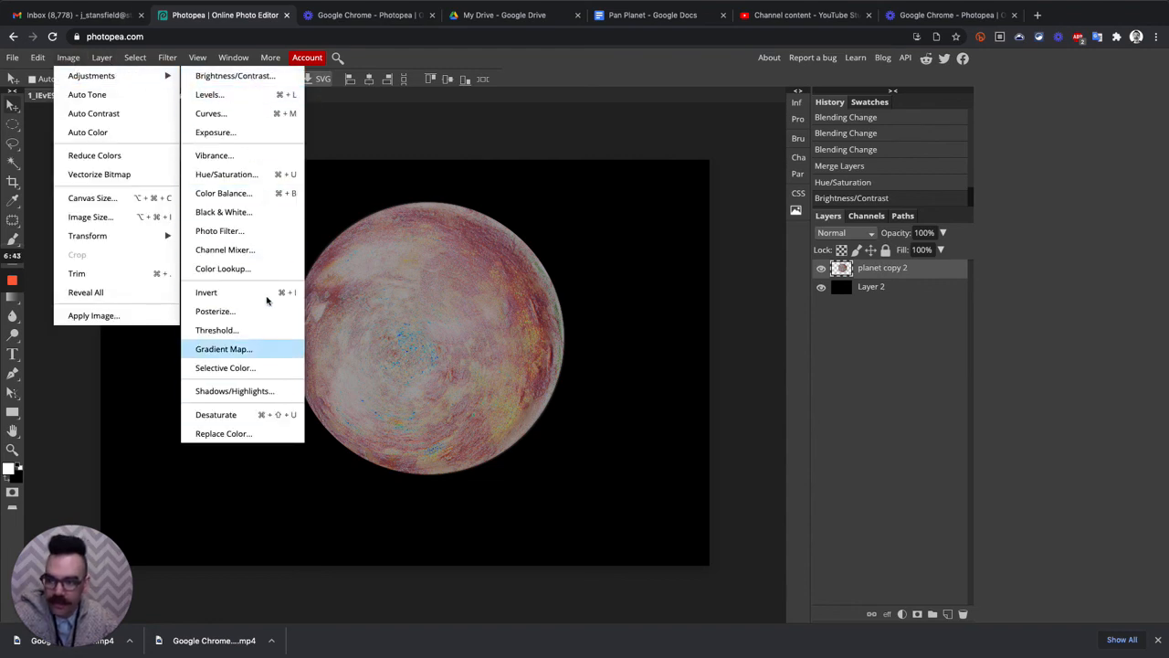
{"action": "left_click", "coordinate": [167, 57]}
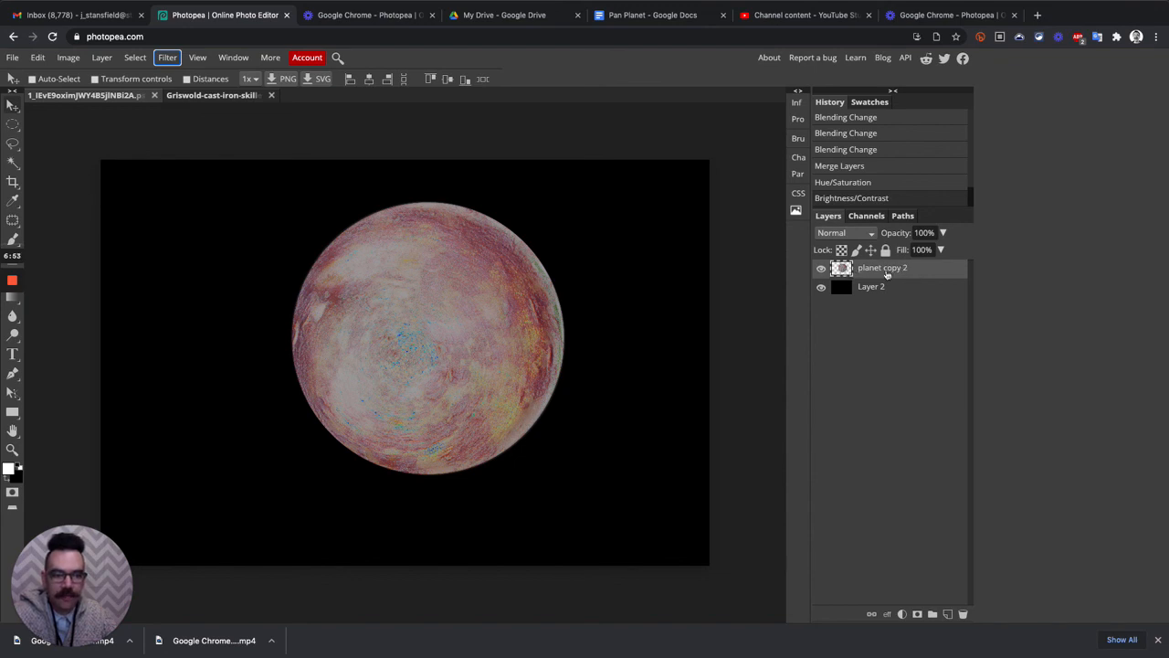
Step: Rename the merged planet layer as "planet"
{"action": "double_click", "coordinate": [899, 270]}
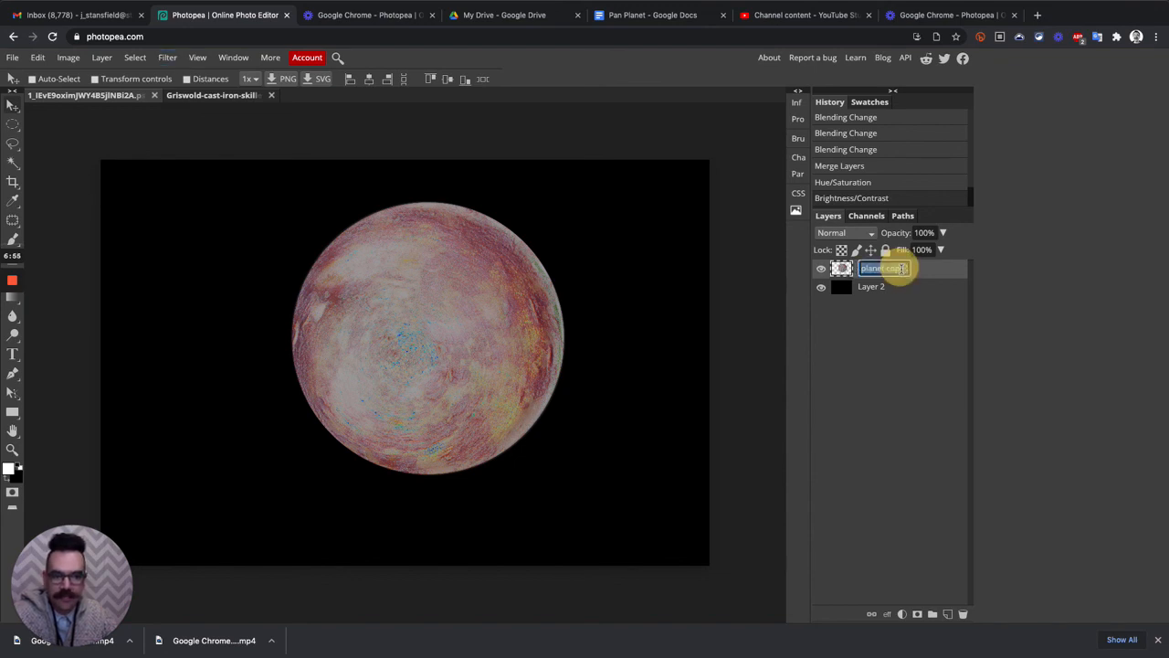
{"action": "type", "text": "planet copy"}
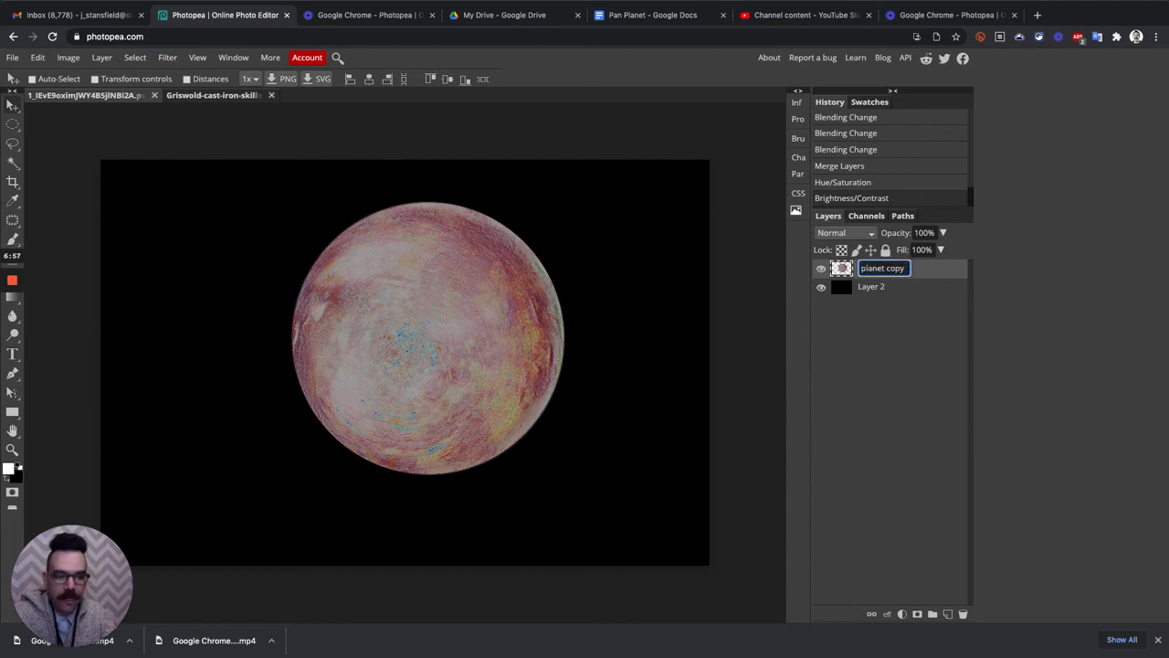
{"action": "key", "text": "Return"}
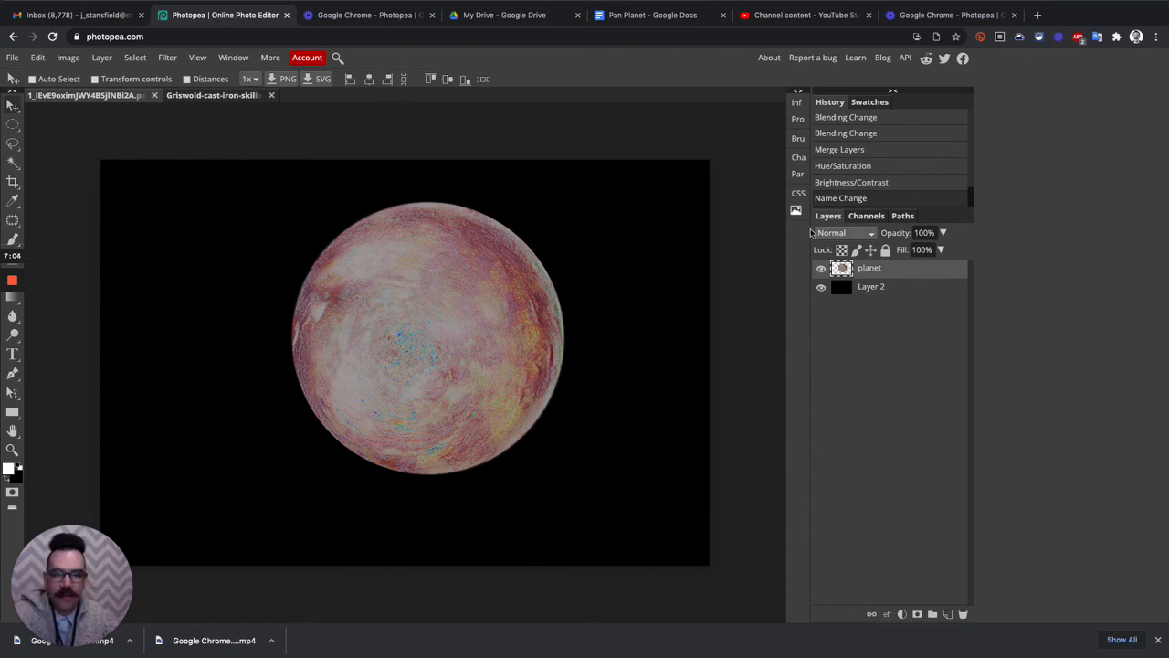
Step: Open the available filters for the planet layer
{"action": "left_click", "coordinate": [167, 59]}
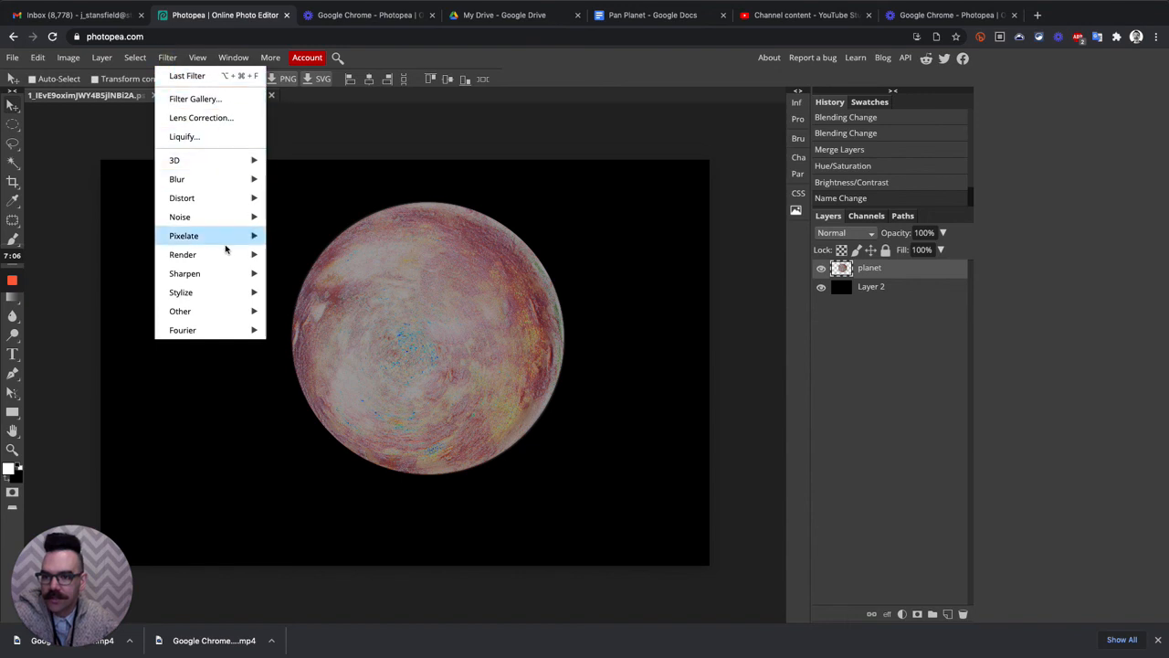